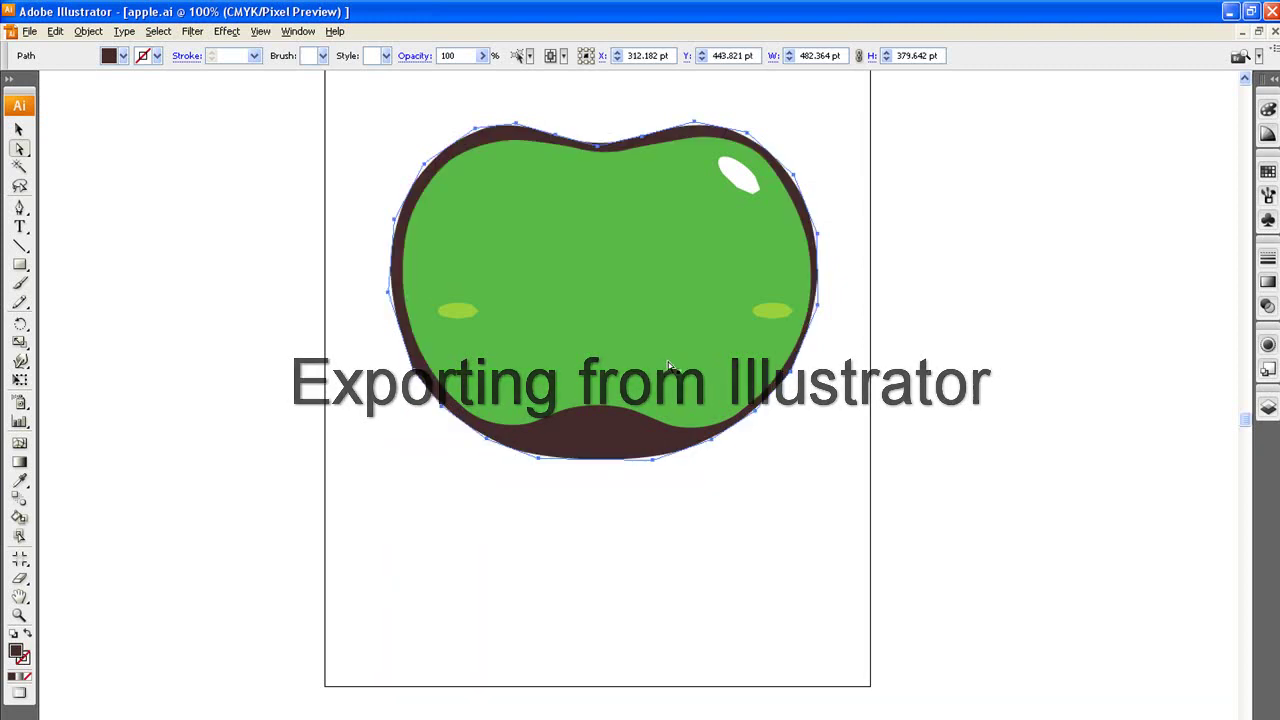
Drag the green apple body's bottom anchor point down to round off its notched base.
left_click(606, 355)
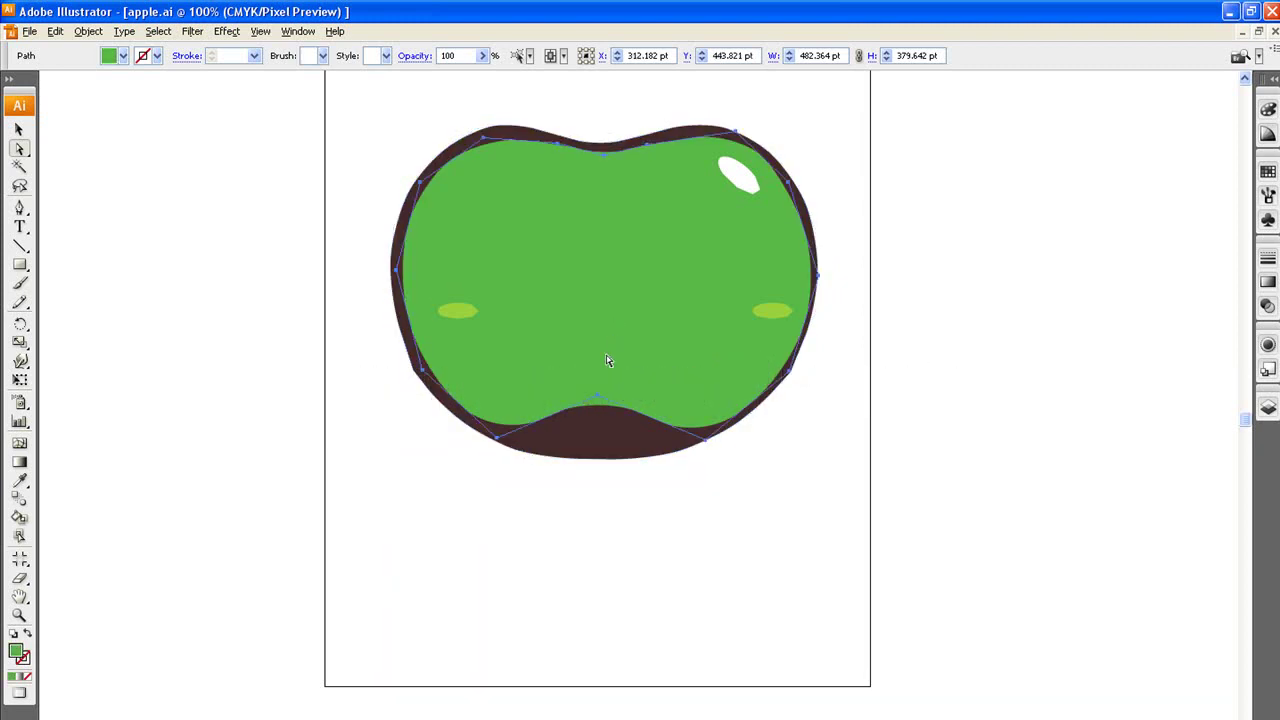
left_click(600, 402)
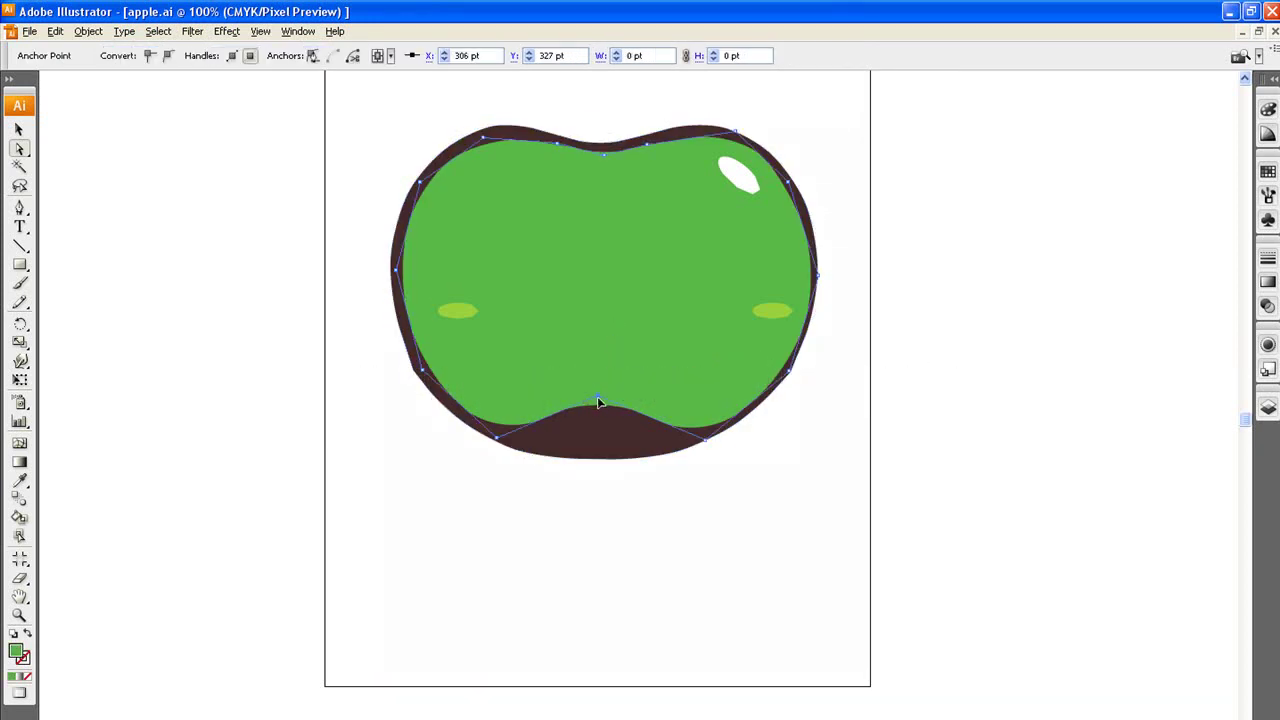
left_click_drag(598, 400, 595, 452)
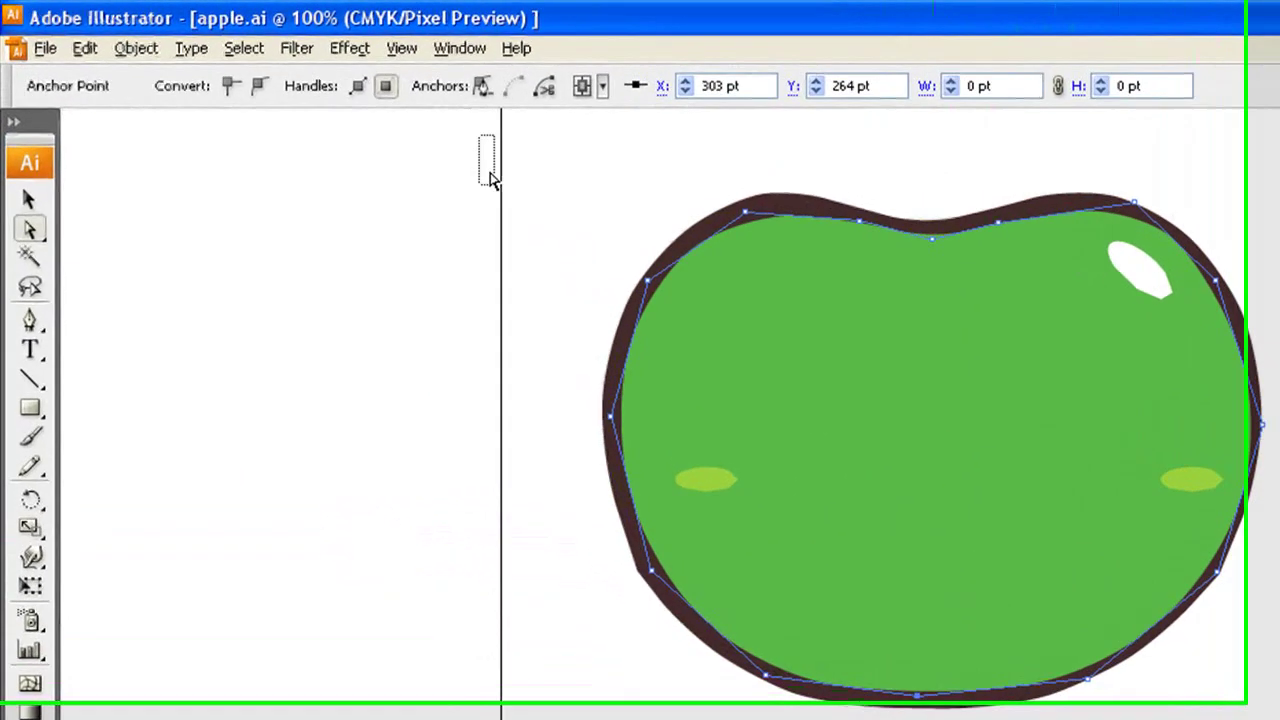
Select all the apple artwork and export it in Flash (*.SWF) format as applebody.swf.
key("ctrl+a")
left_click(53, 54)
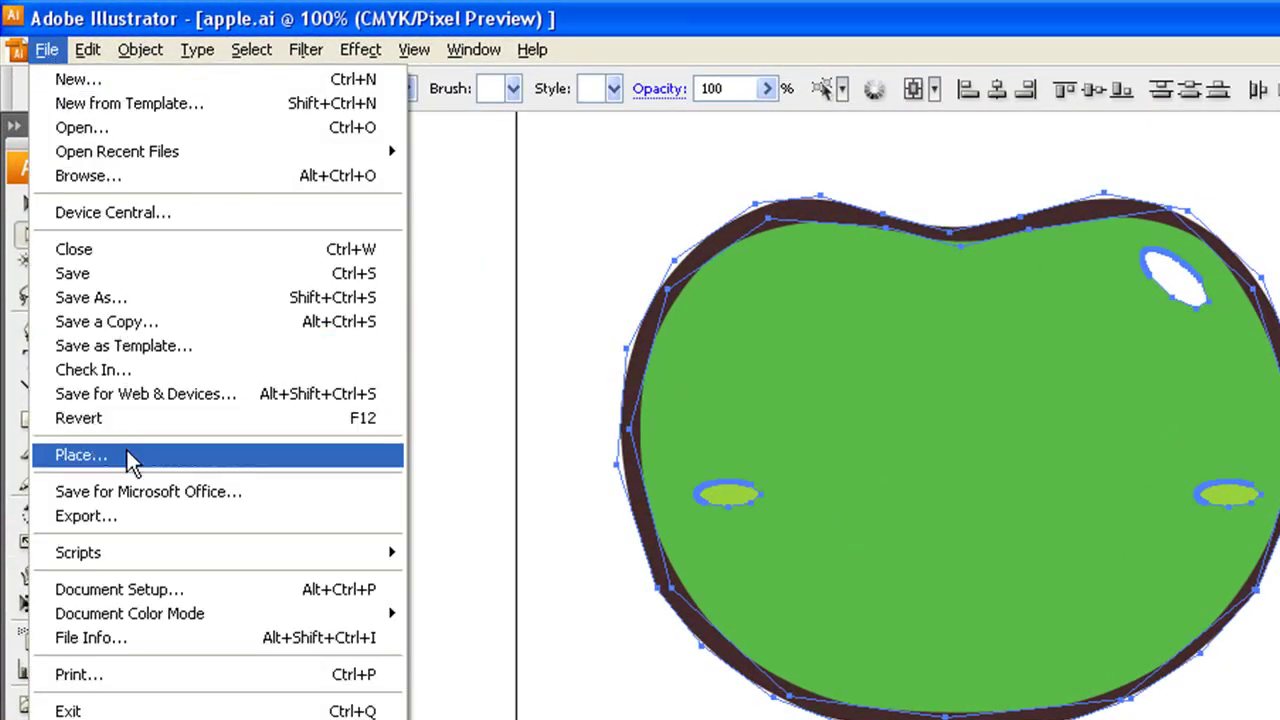
left_click(100, 516)
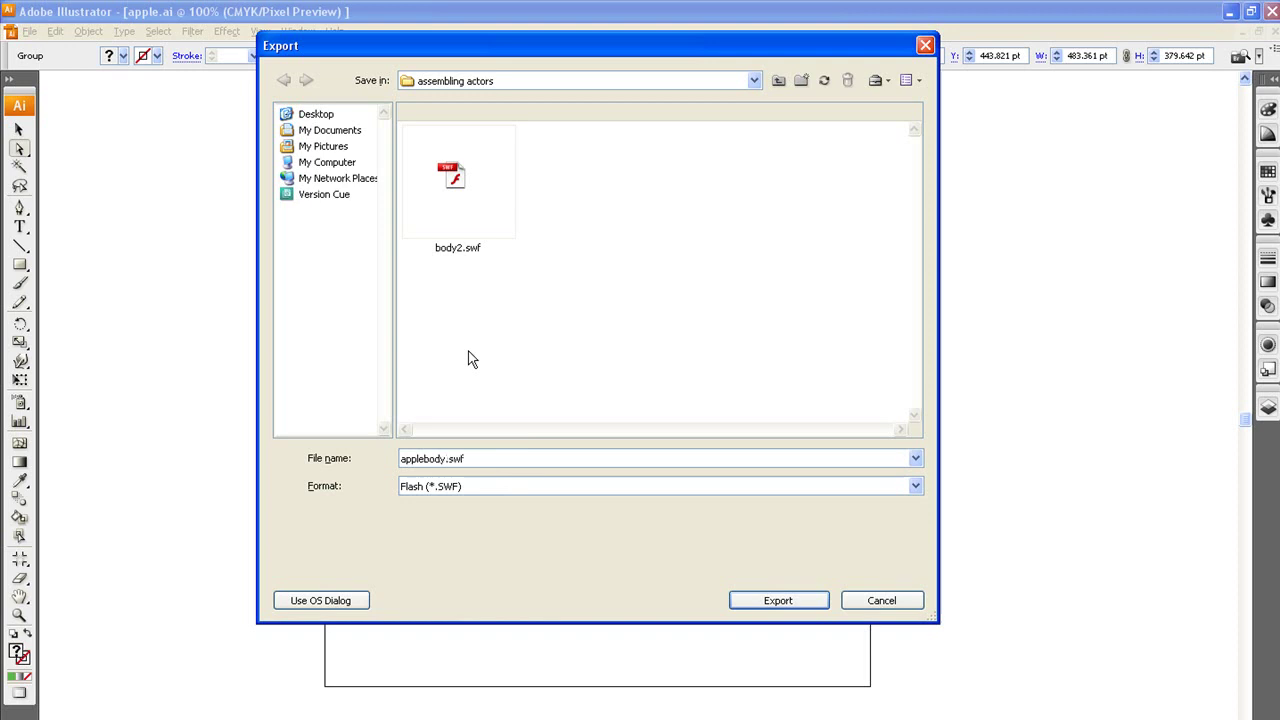
left_click(448, 486)
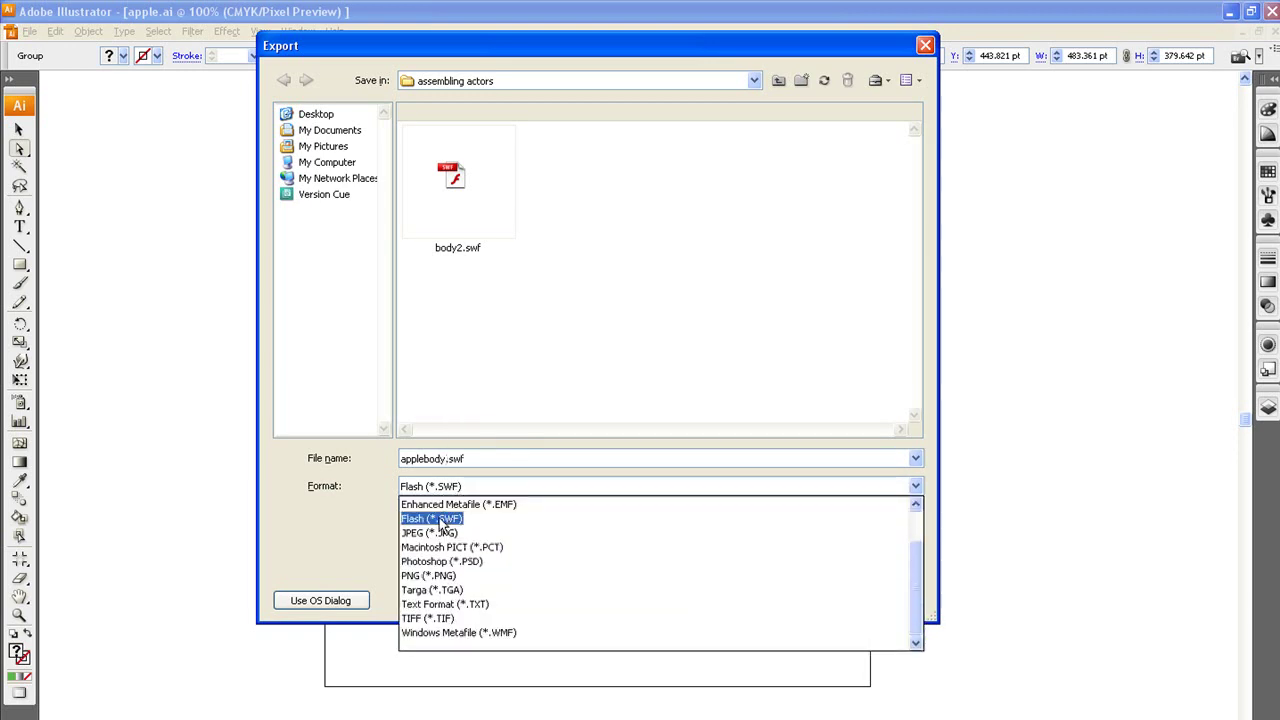
left_click(439, 519)
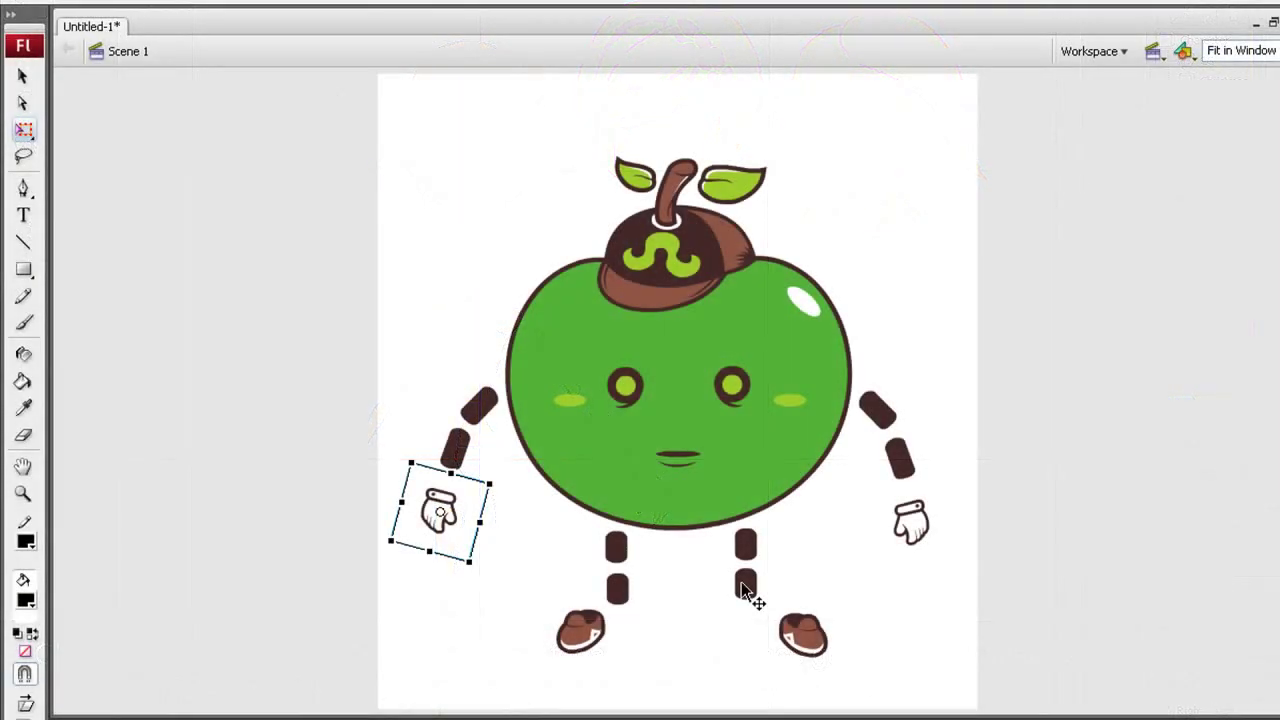
Select the legs, body, right arm and gloves in turn to inspect the assembled apple.
left_click(745, 585)
left_click(742, 450)
left_click(890, 417)
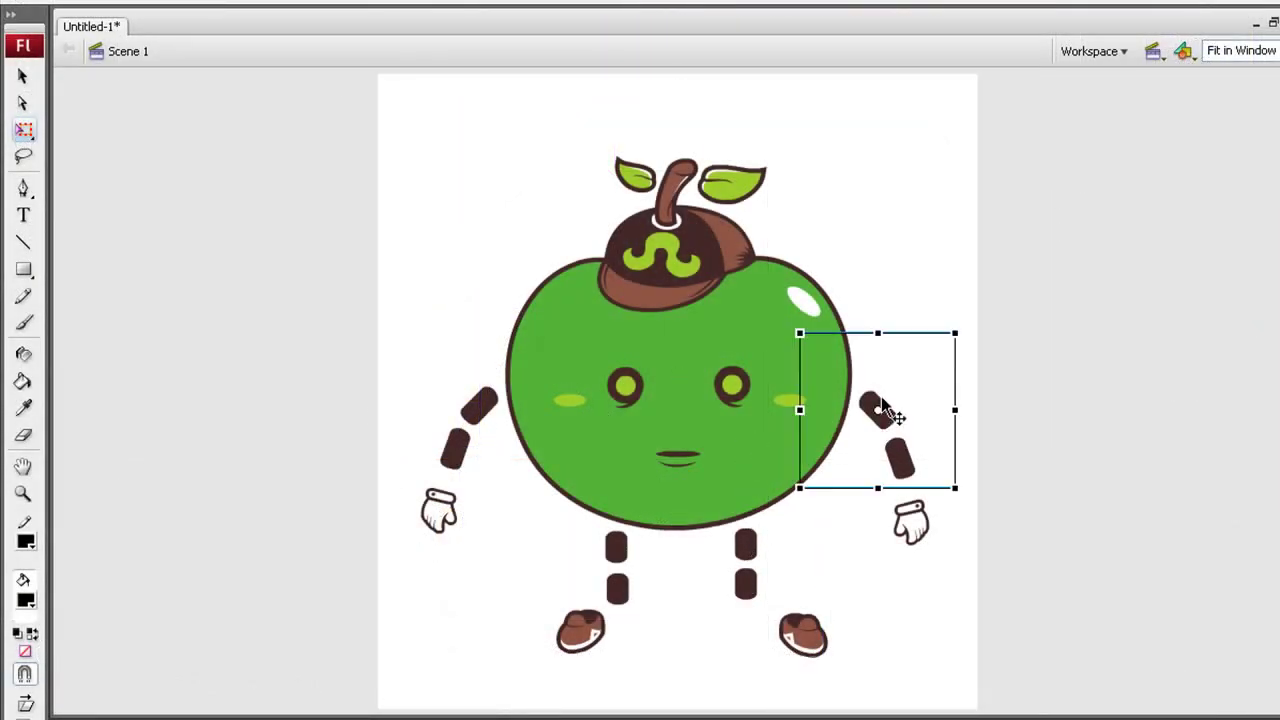
left_click(910, 522)
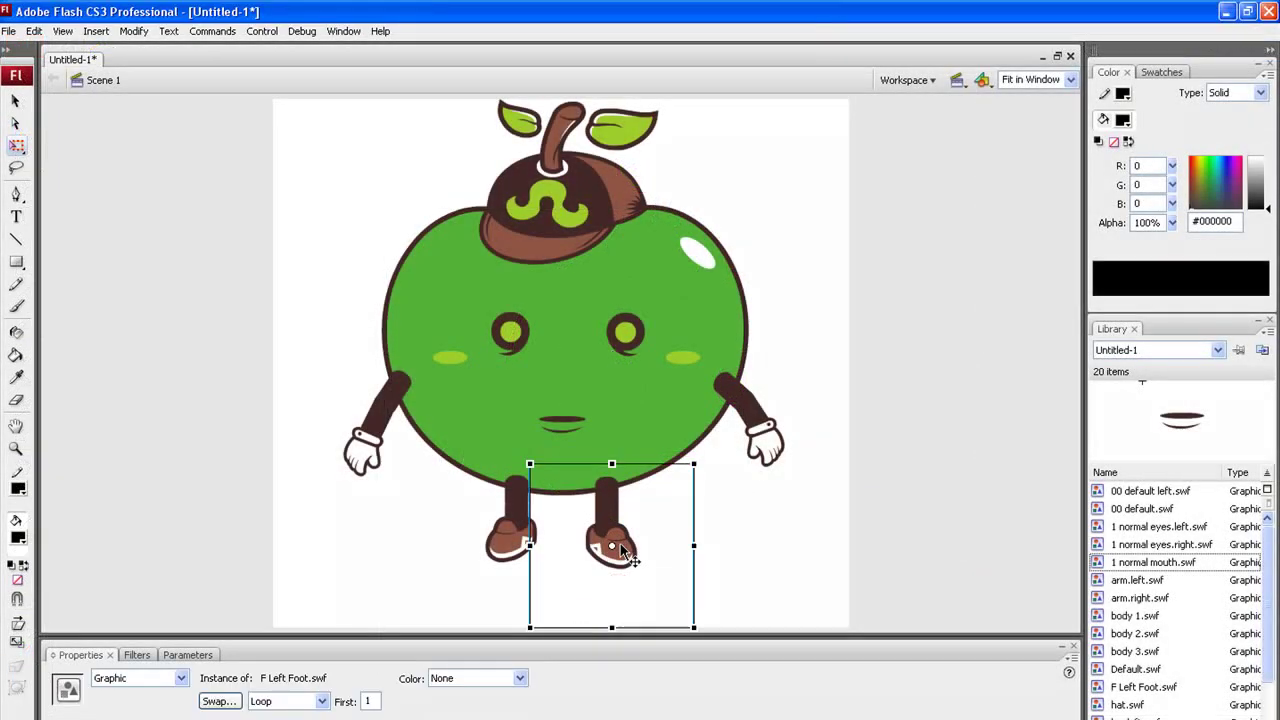
left_click(512, 545)
left_click(385, 437)
left_click(445, 288)
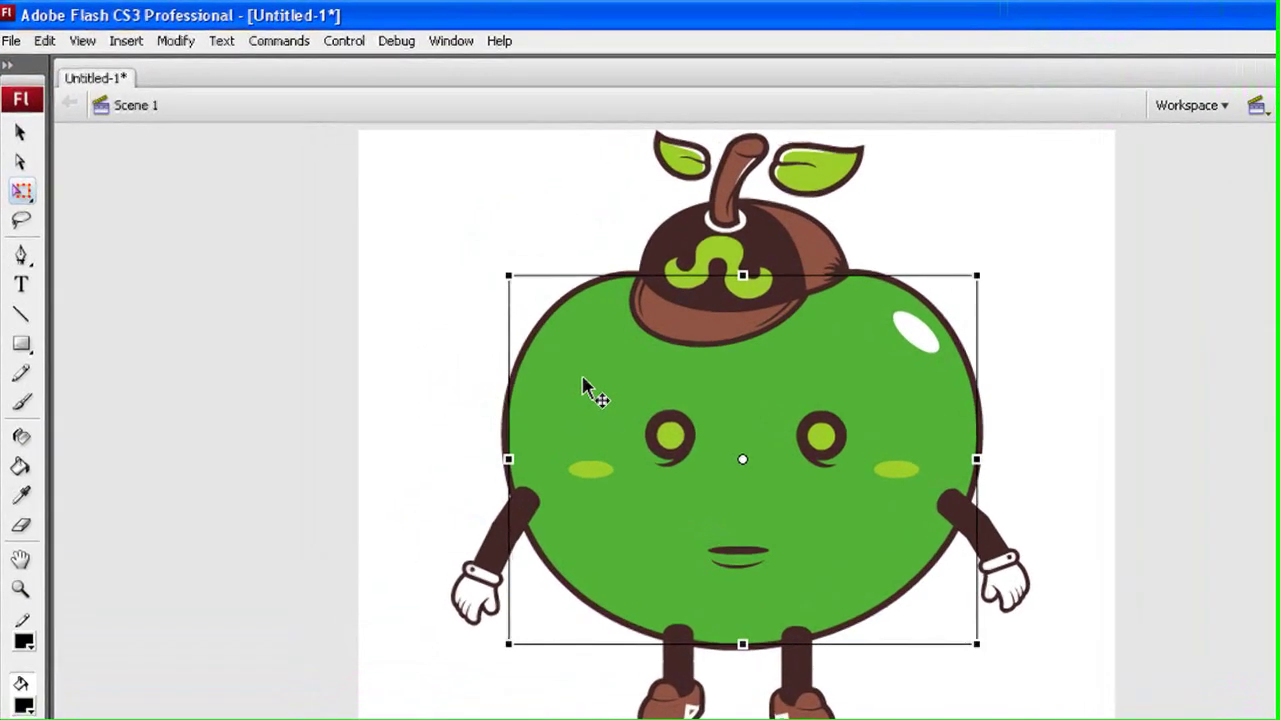
Export the stage as a PNG image named blueprint, accepting the default PNG settings.
left_click(11, 40)
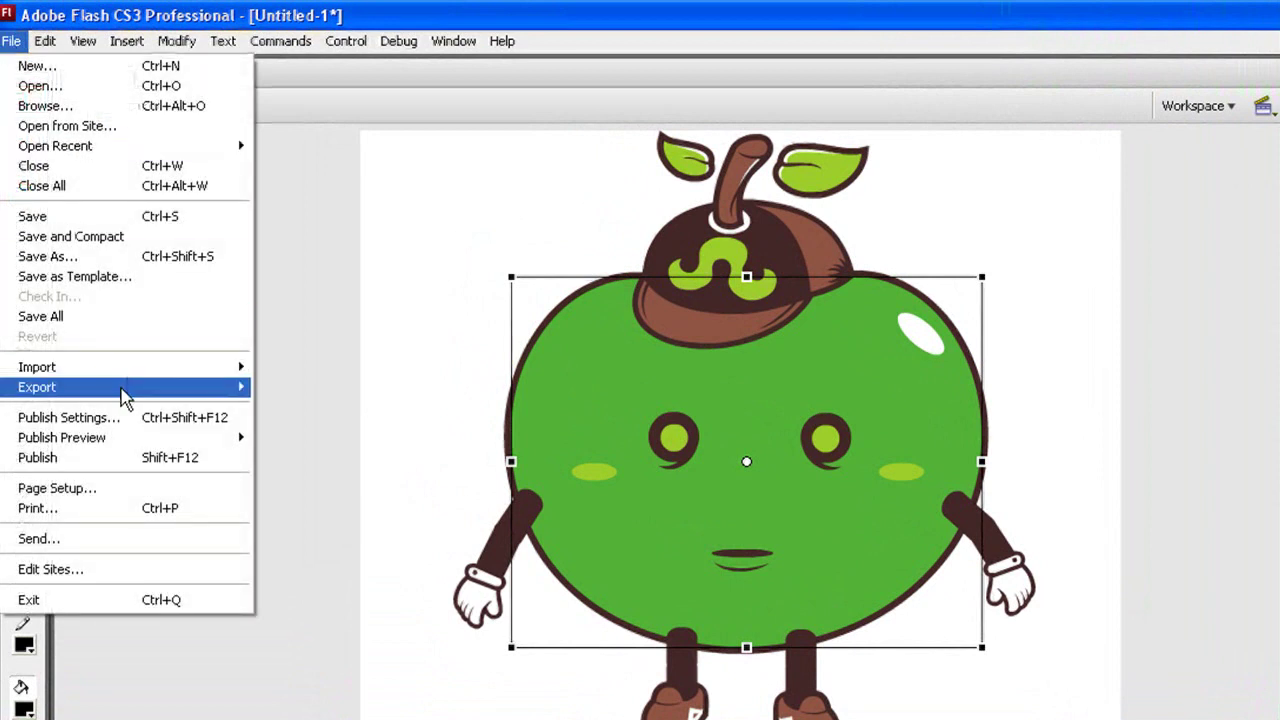
mouse_move(127, 396)
left_click(300, 387)
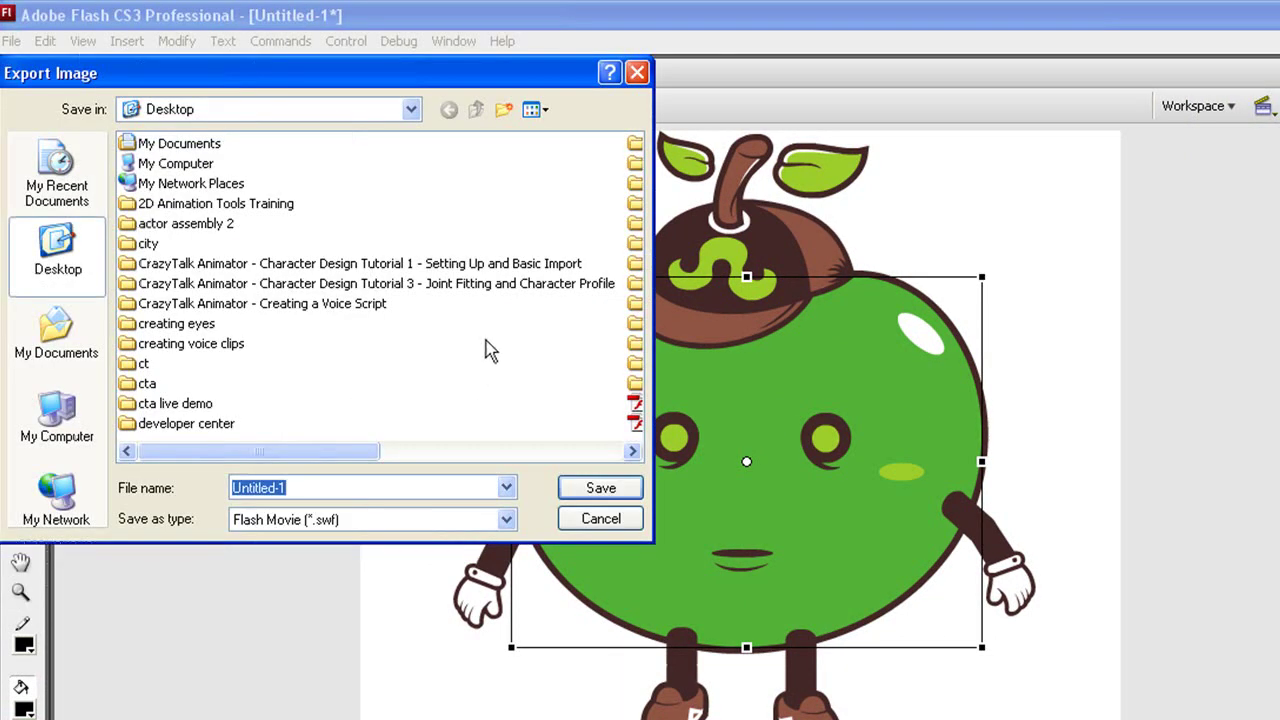
left_click(504, 522)
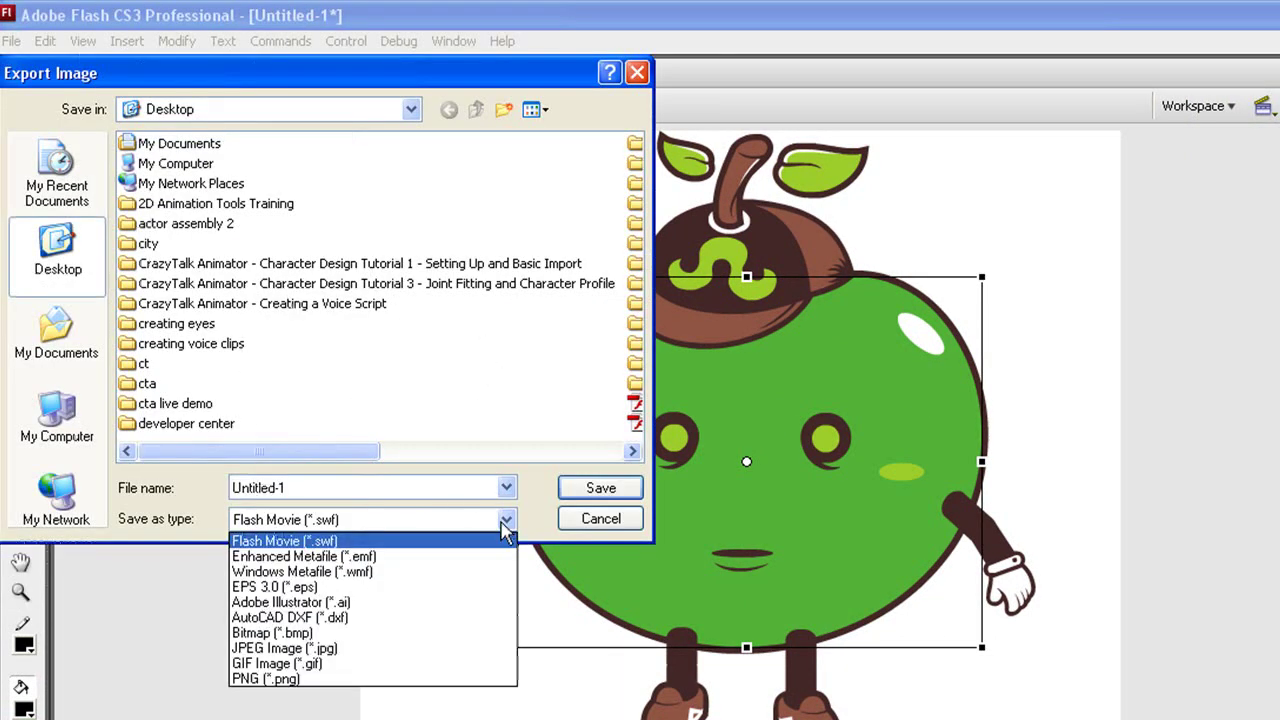
left_click(320, 676)
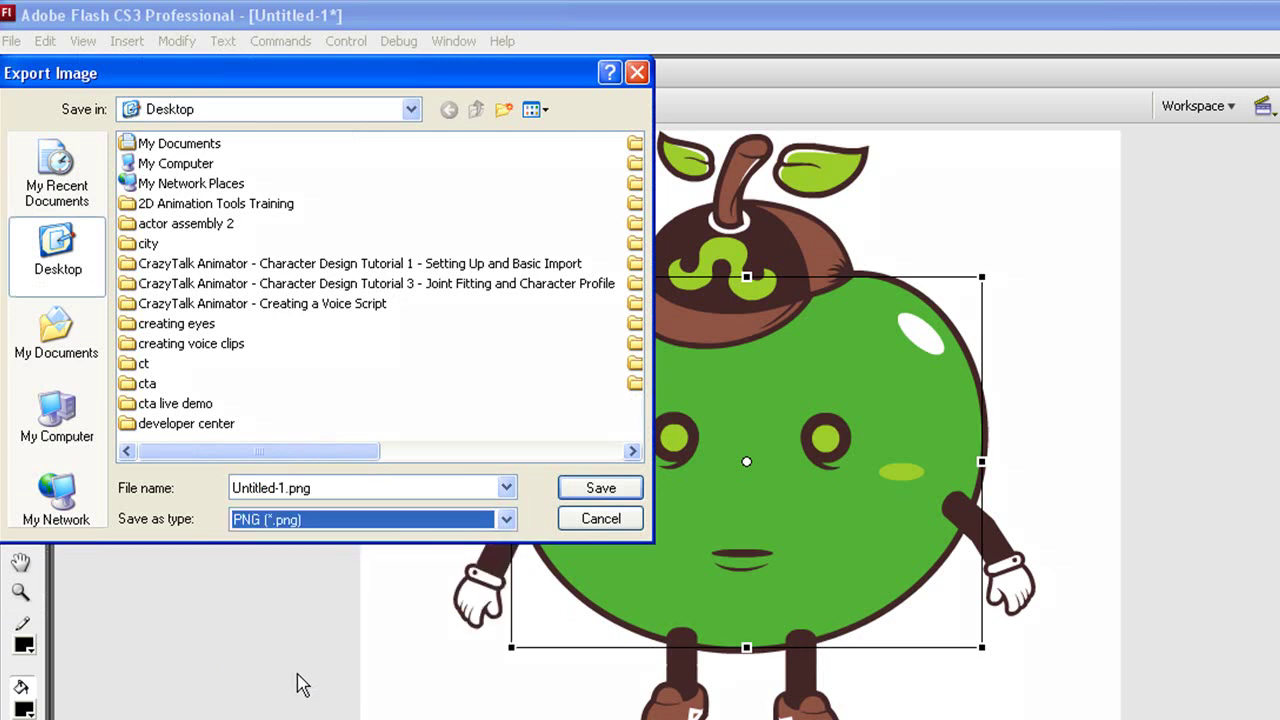
left_click(344, 486)
type("blueprint")
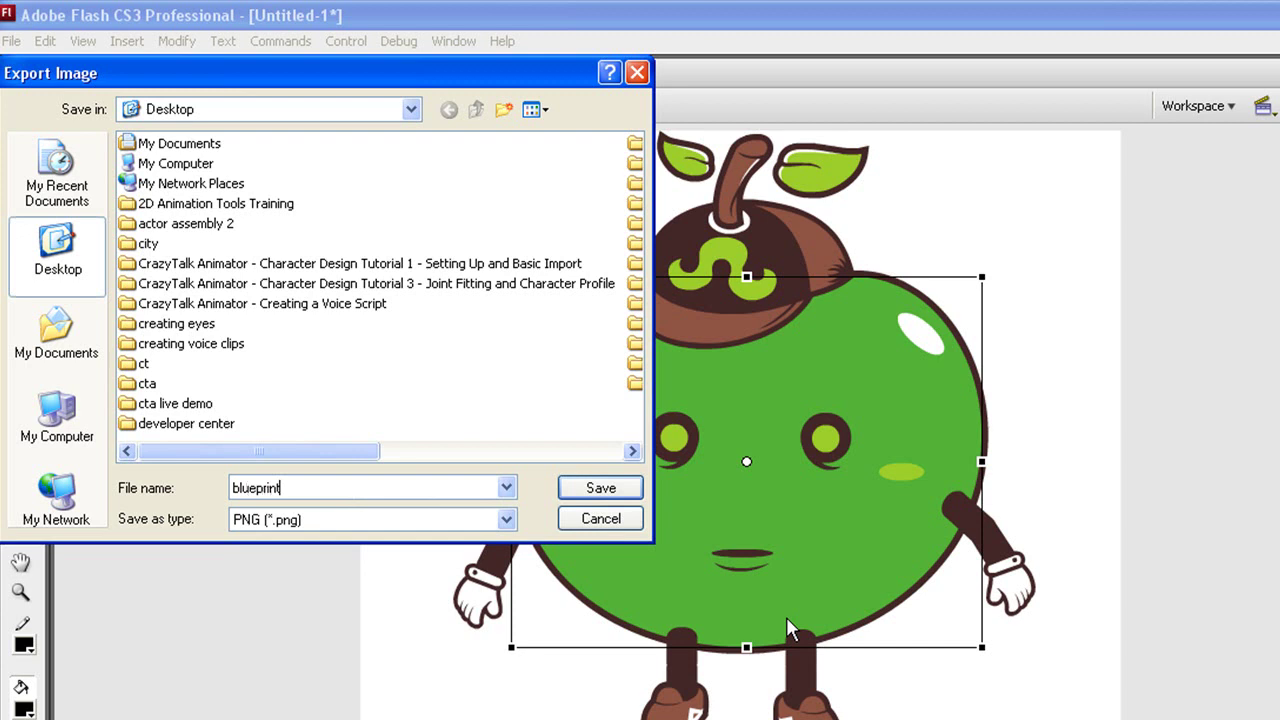
left_click(597, 488)
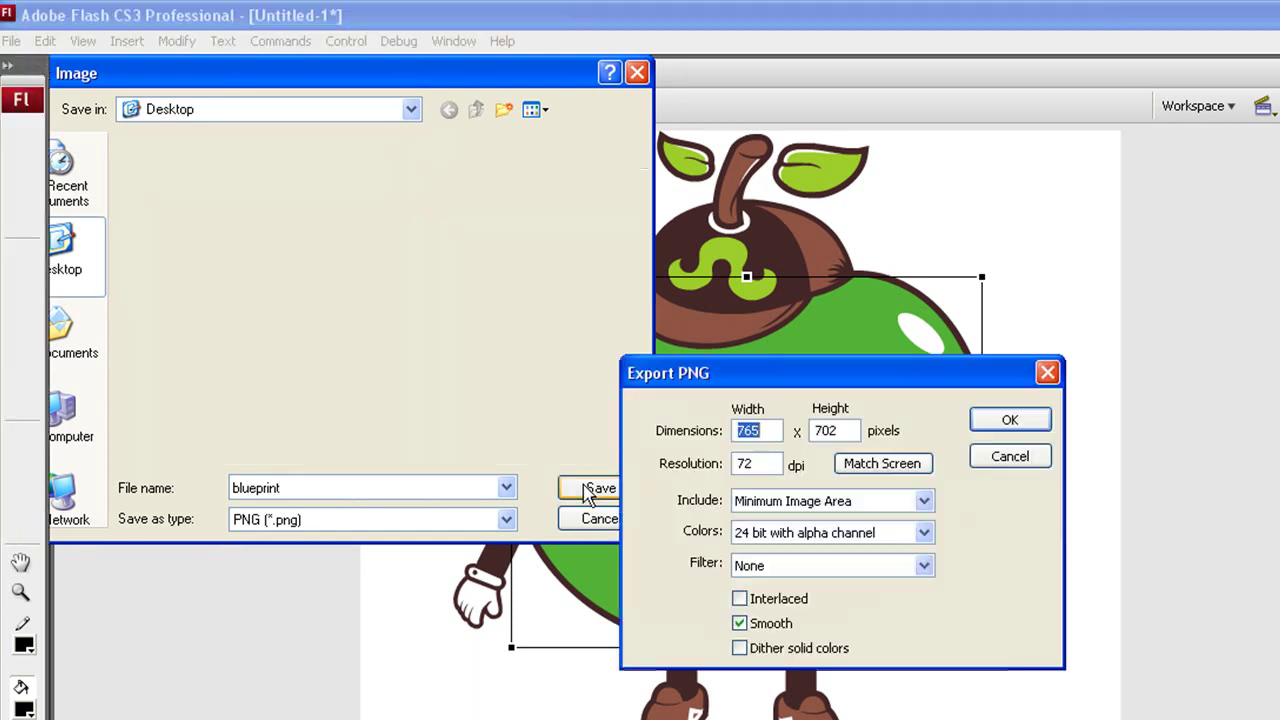
left_click(1010, 421)
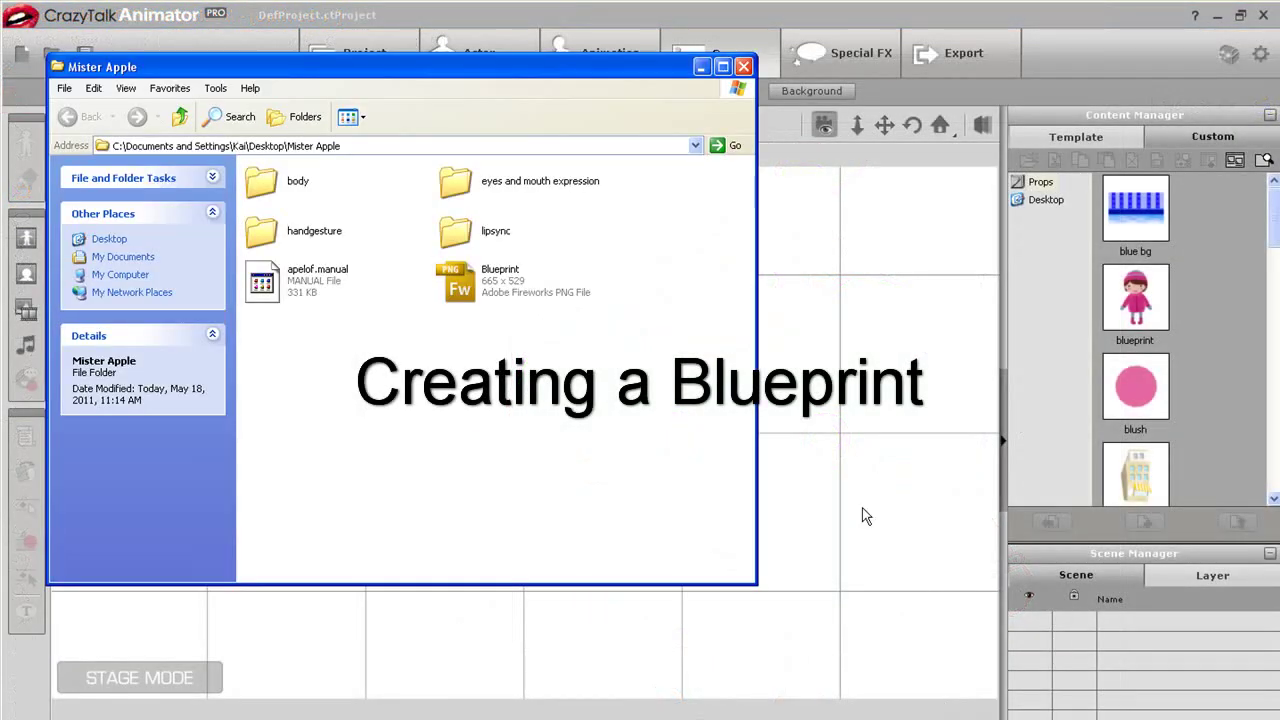
Import Blueprint.png onto the stage as a prop and add it to the library as 'Apple Blueprint'.
left_click(470, 292)
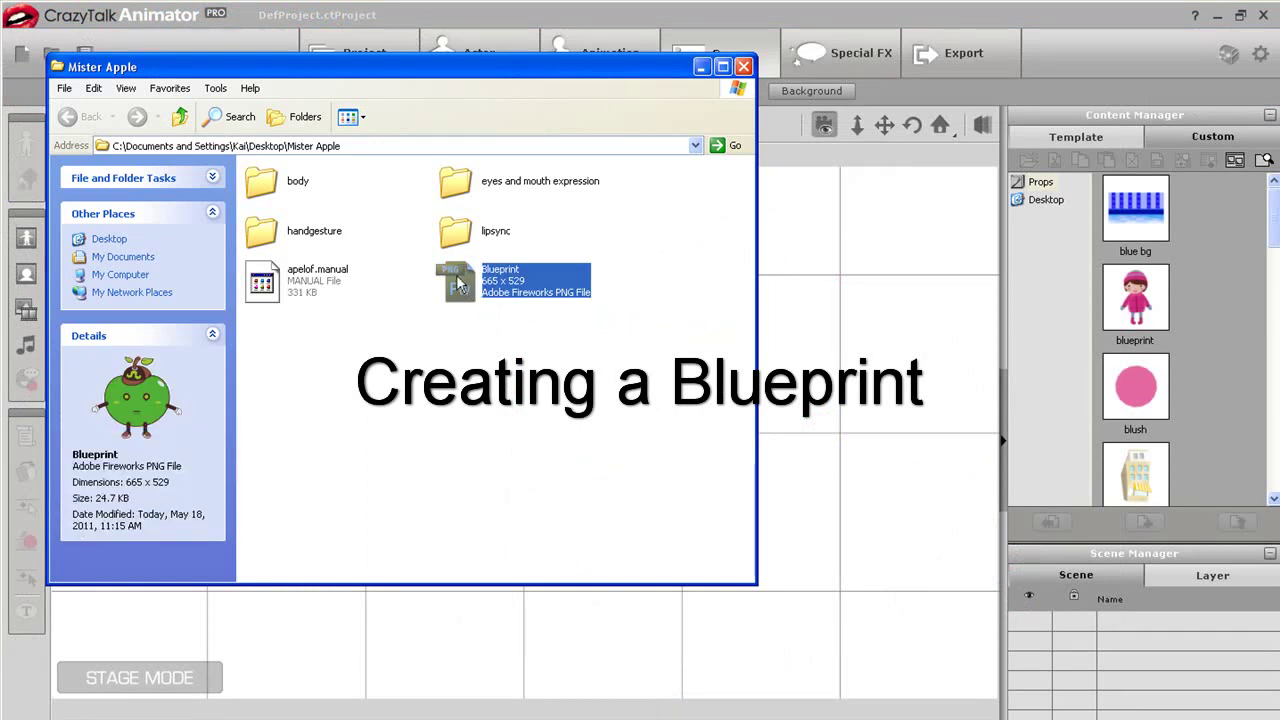
left_click_drag(462, 288, 820, 431)
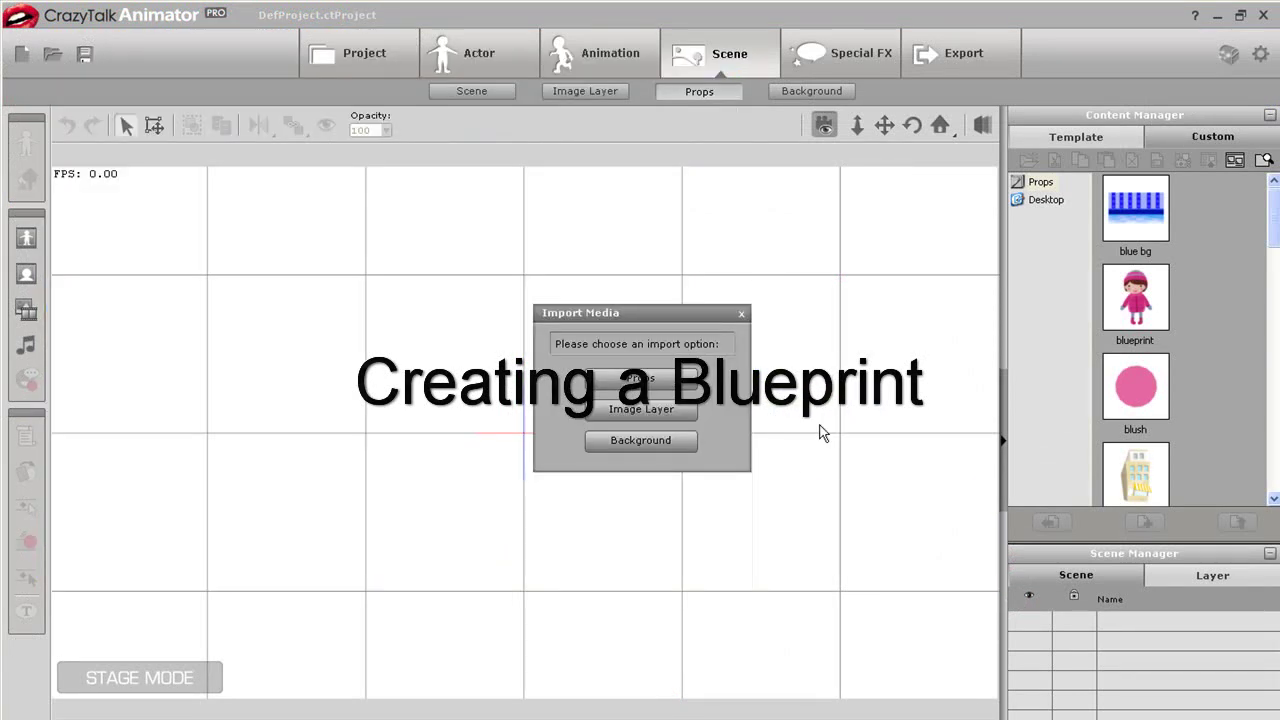
left_click(649, 371)
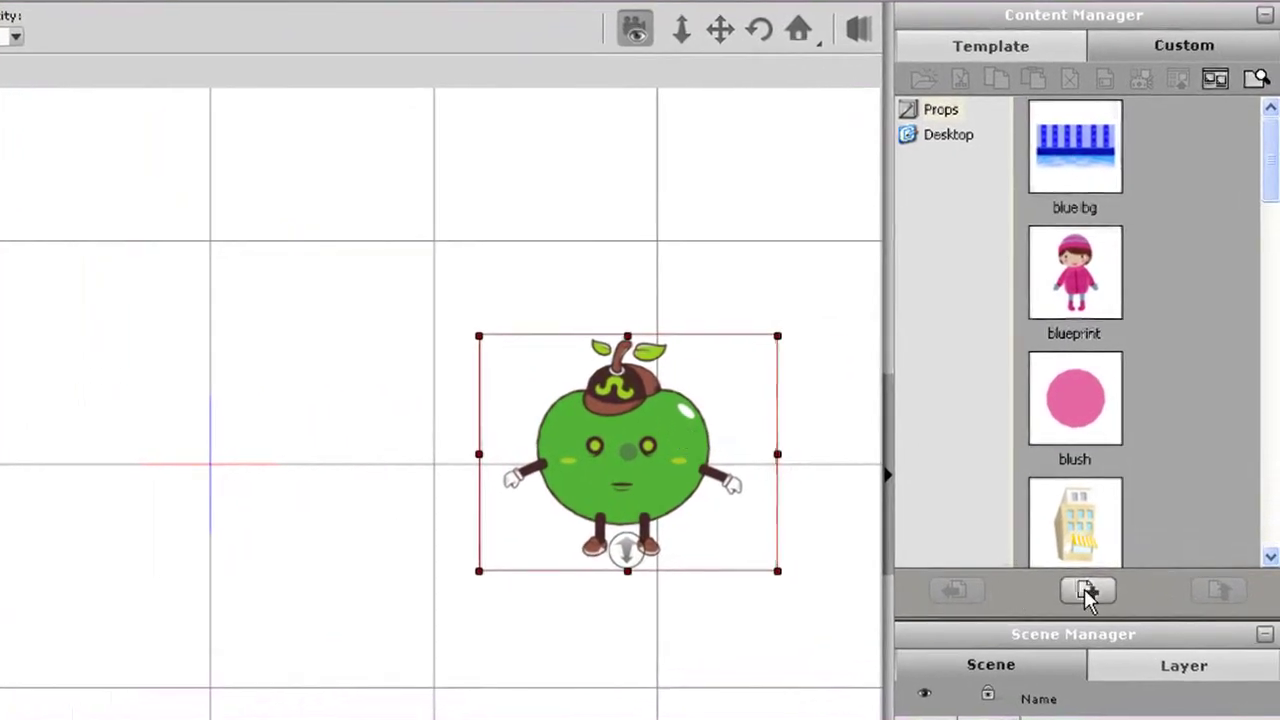
left_click(1087, 590)
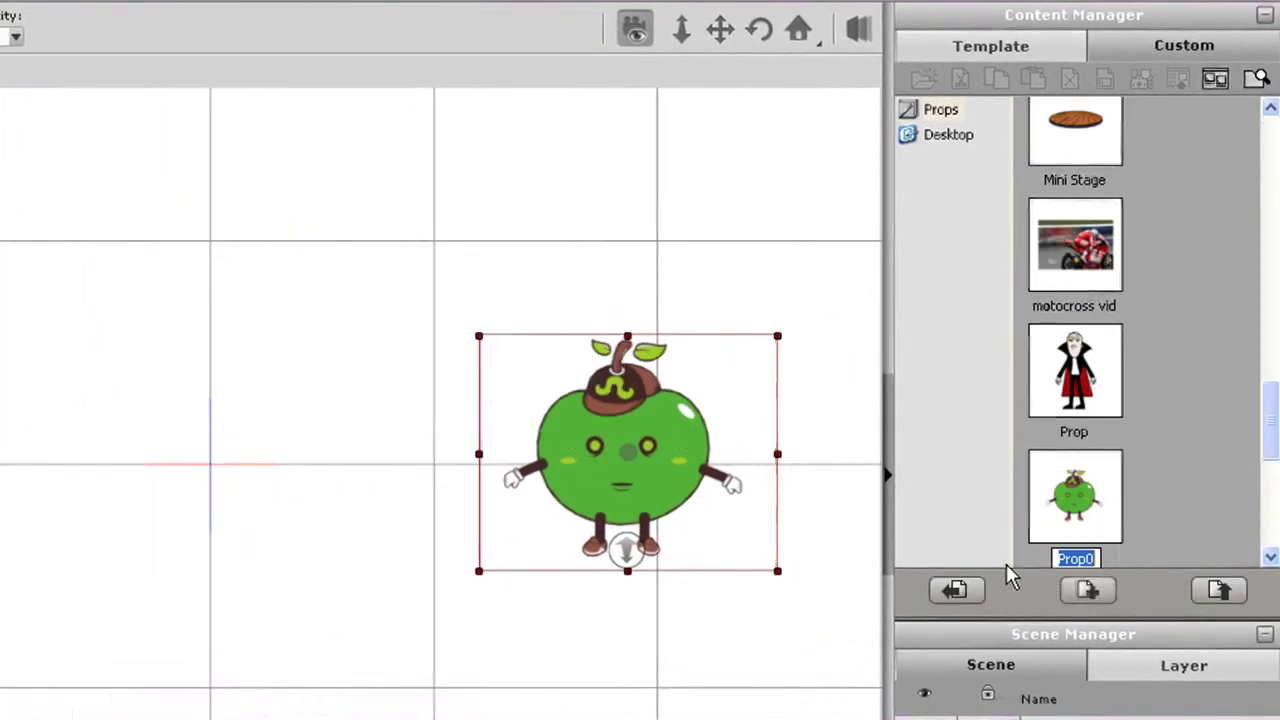
type("Apple B")
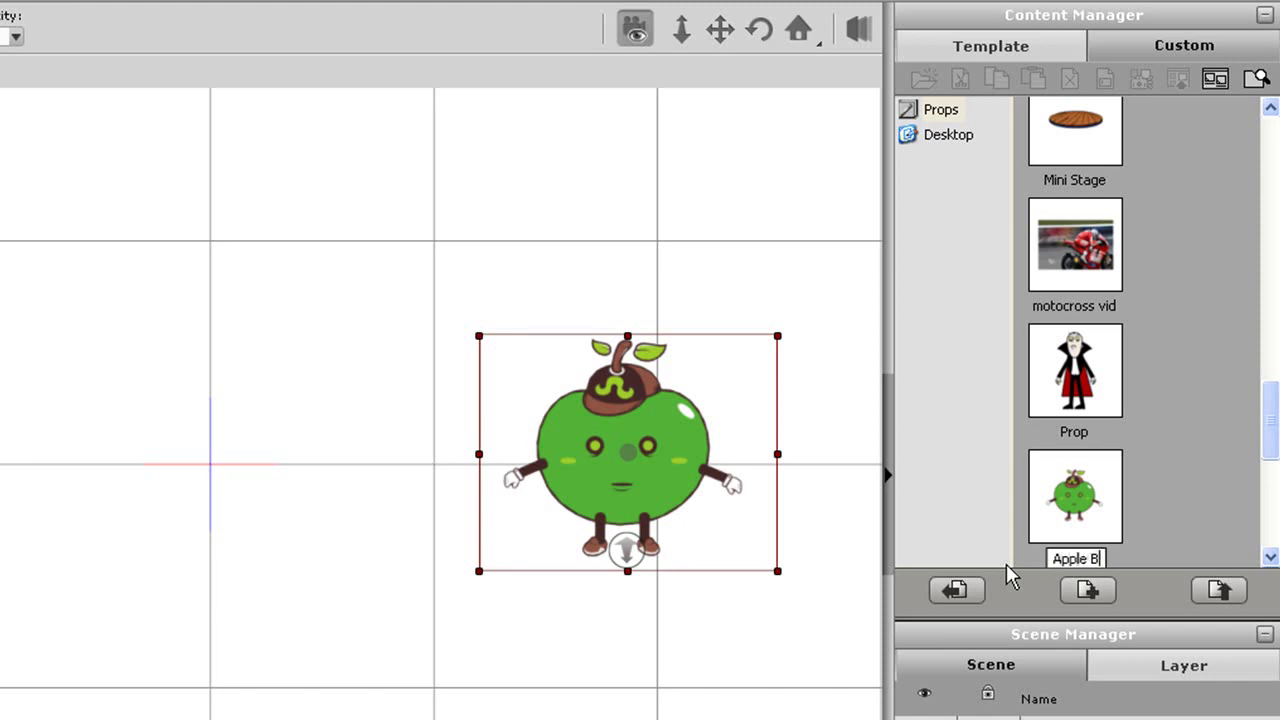
type("lueprint")
key("Return")
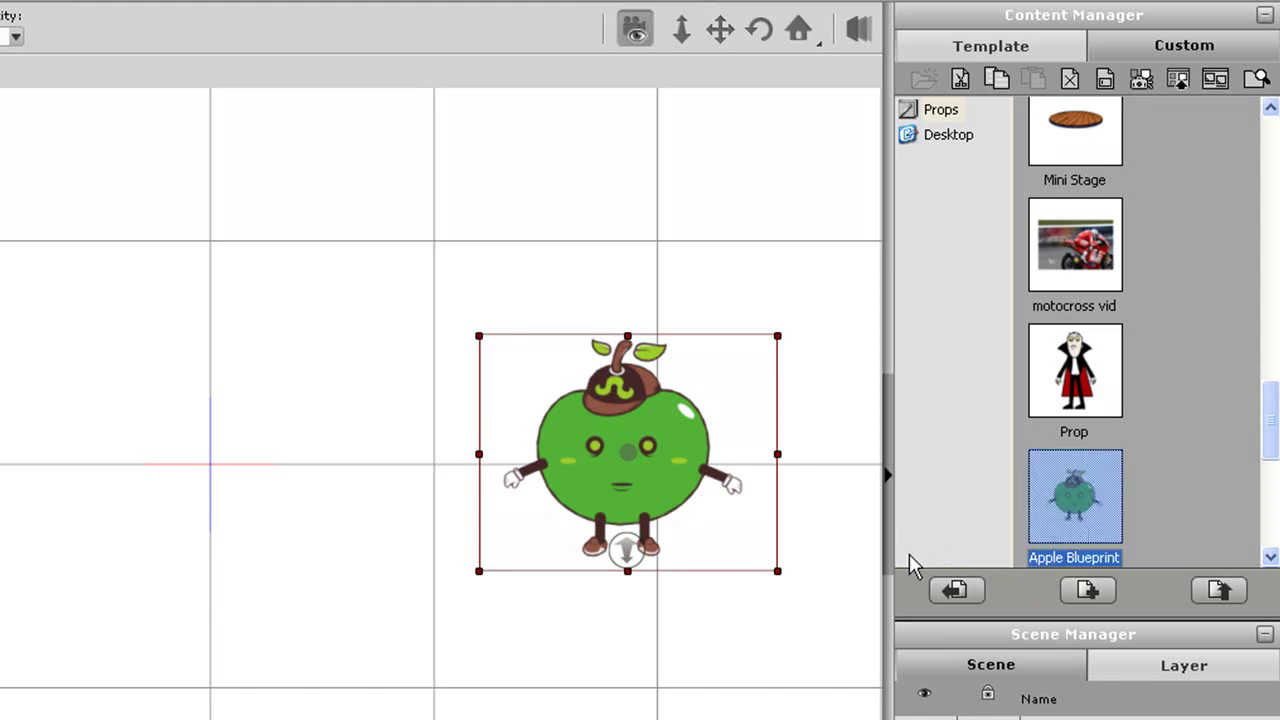
Select the businessman actor and show his body-part layers in Scene Manager.
left_click(677, 437)
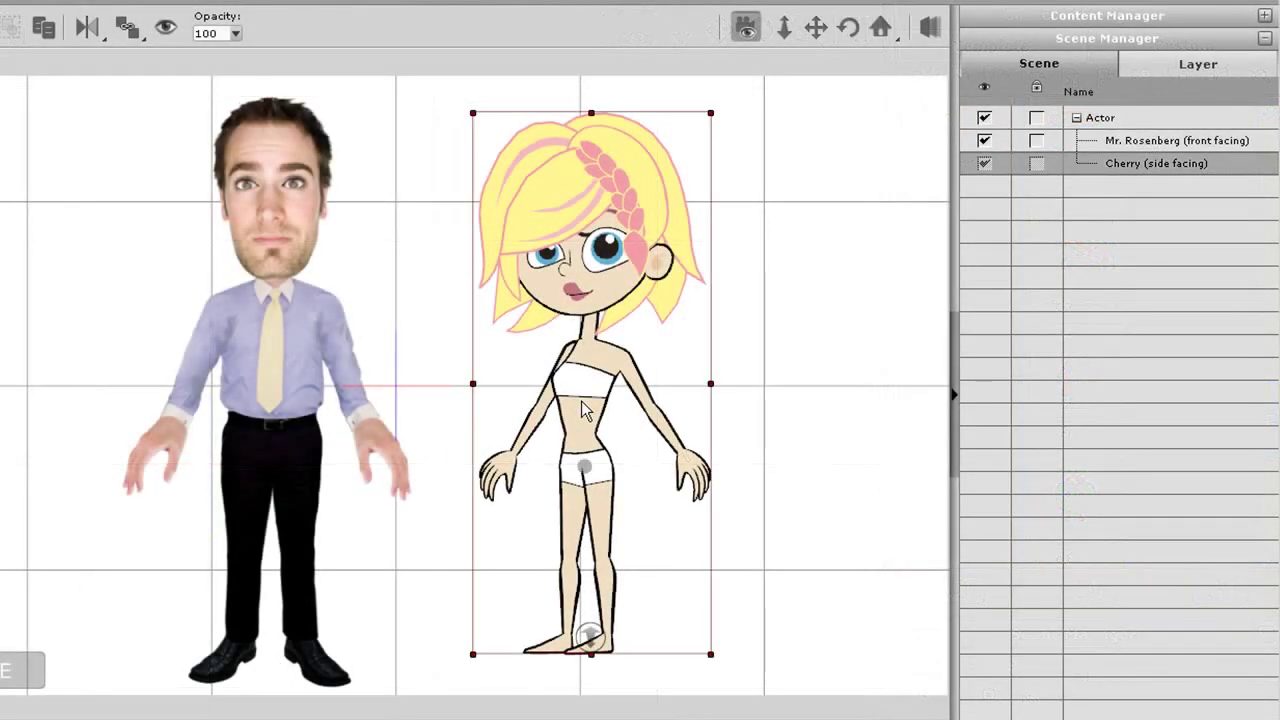
left_click(284, 373)
left_click(1161, 160)
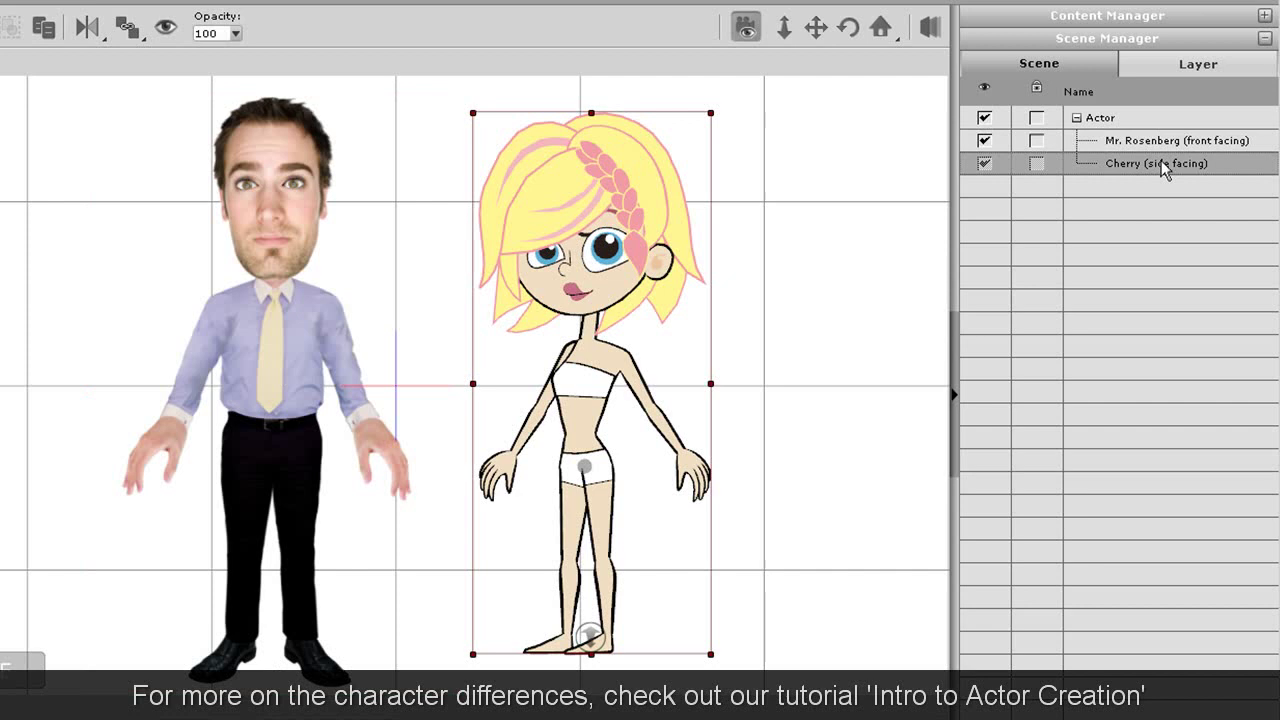
left_click(1163, 149)
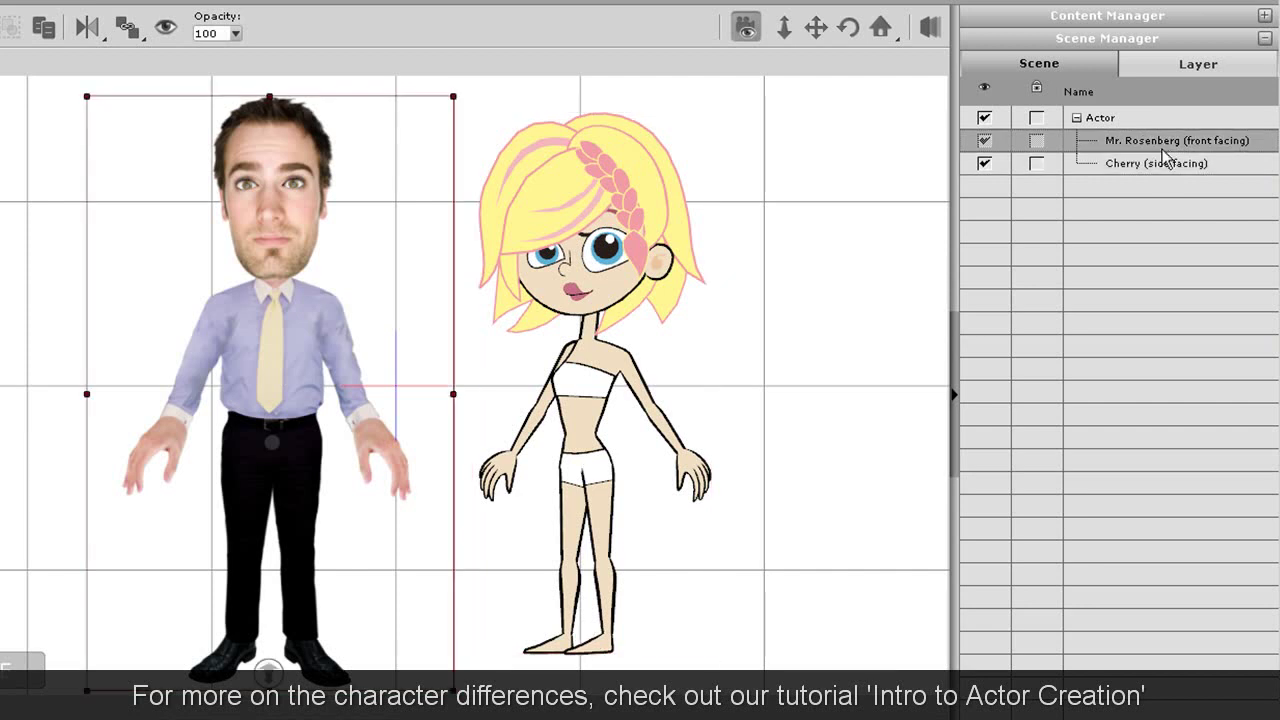
left_click(1175, 66)
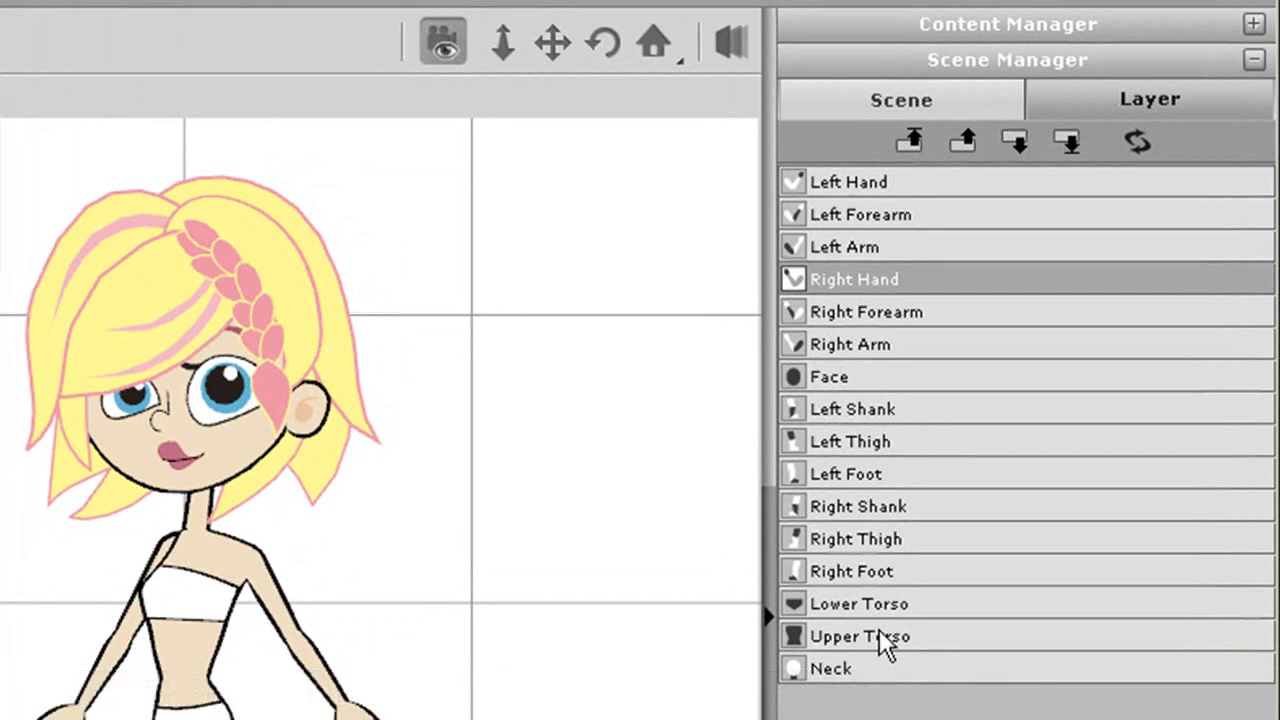
Shift the Upper Torso layer through the order until it lands just below Back Hair 01.
left_click(881, 632)
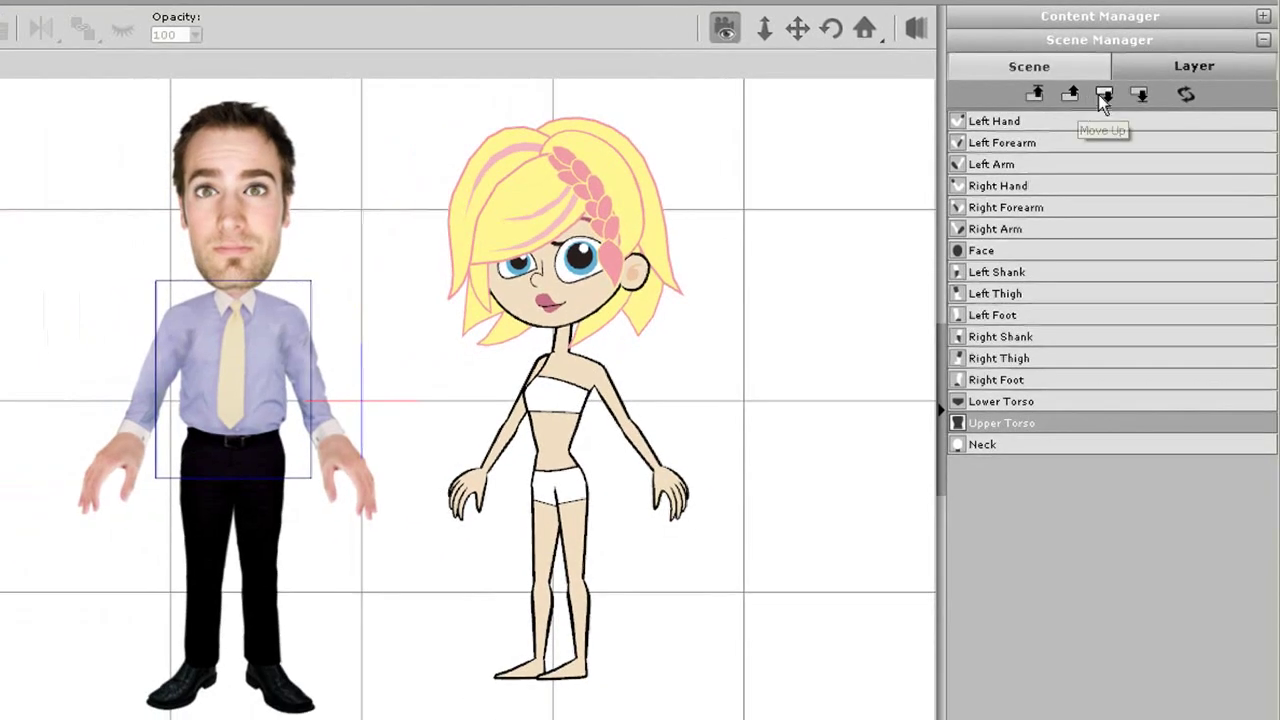
left_click(1077, 109)
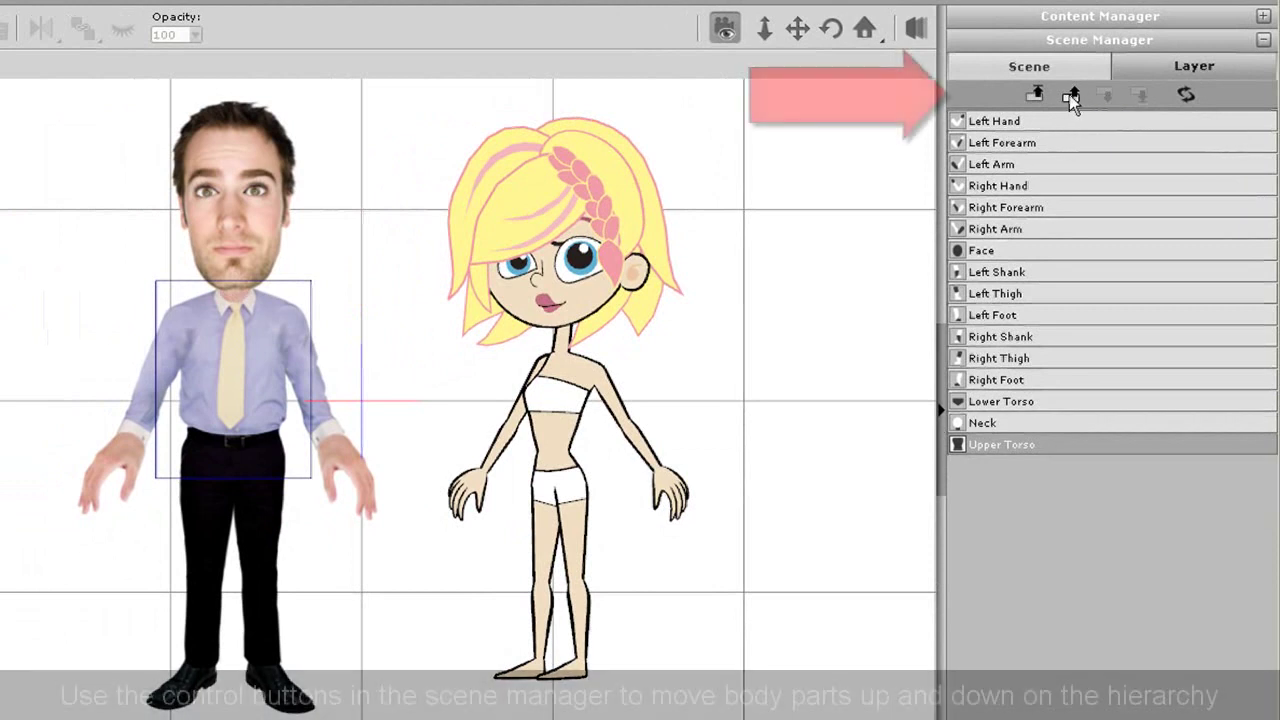
left_click(1070, 93)
left_click(1073, 95)
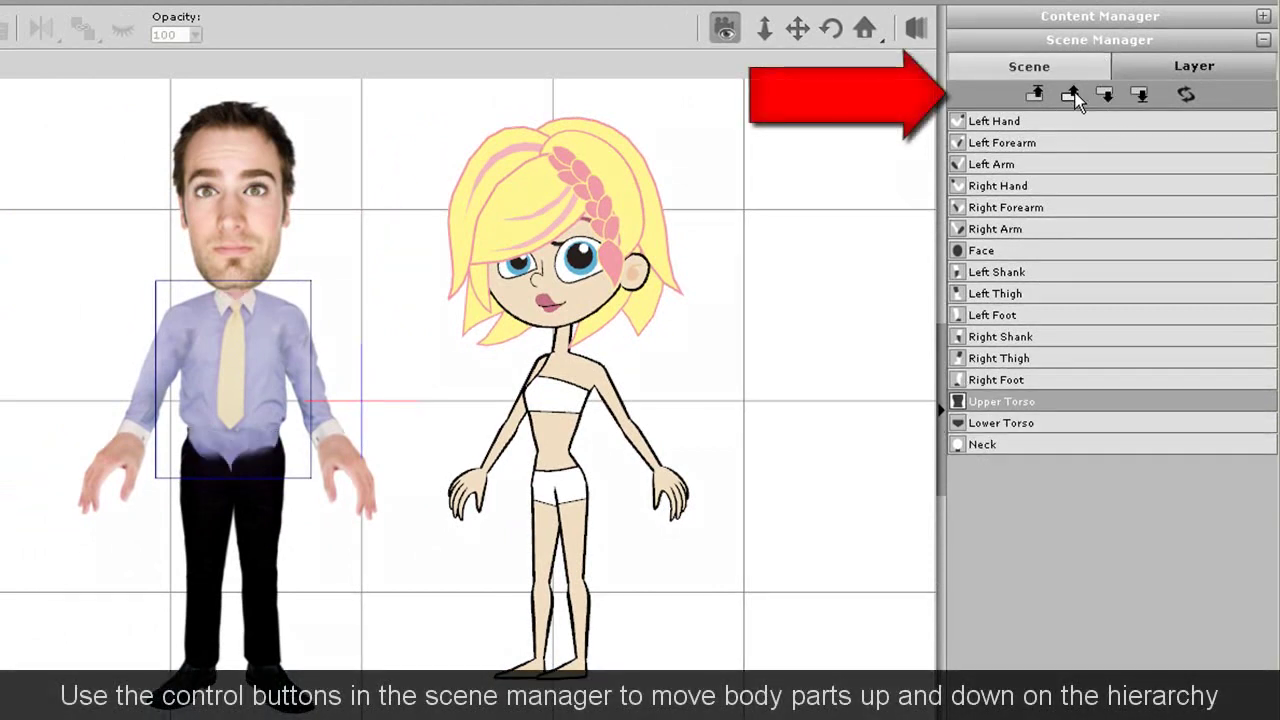
left_click(1105, 95)
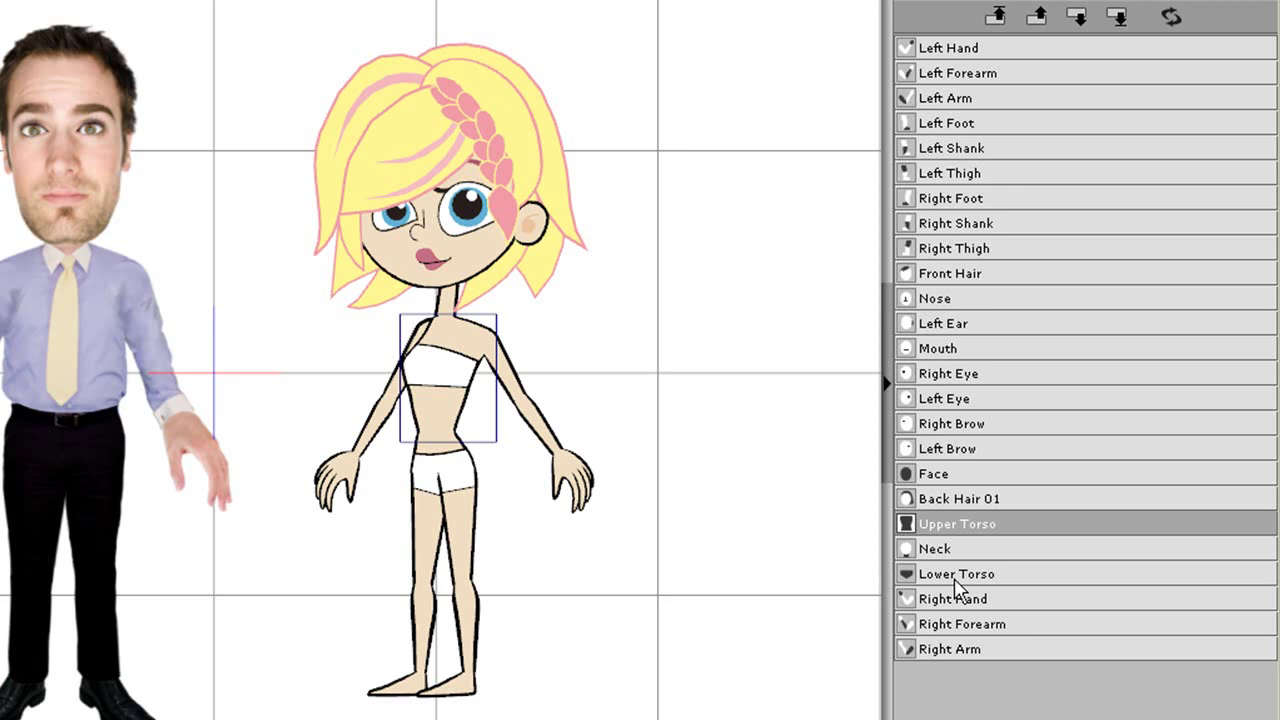
left_click(1118, 17)
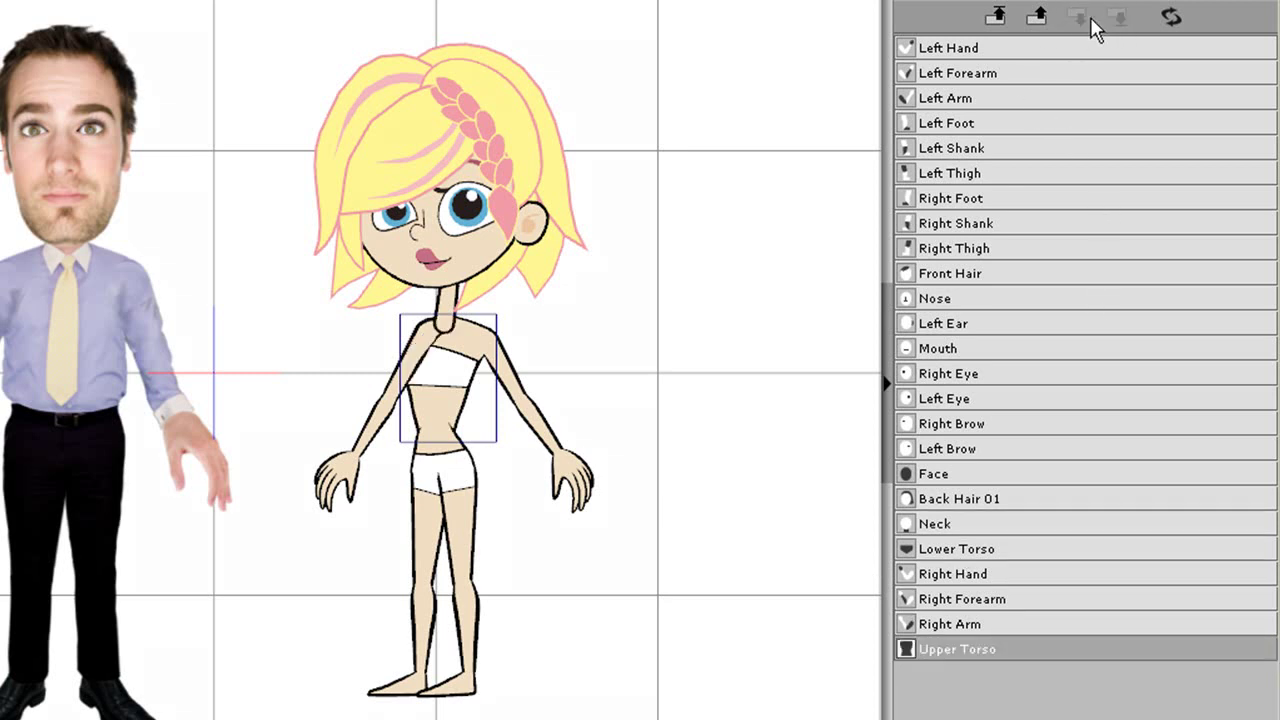
left_click(999, 17)
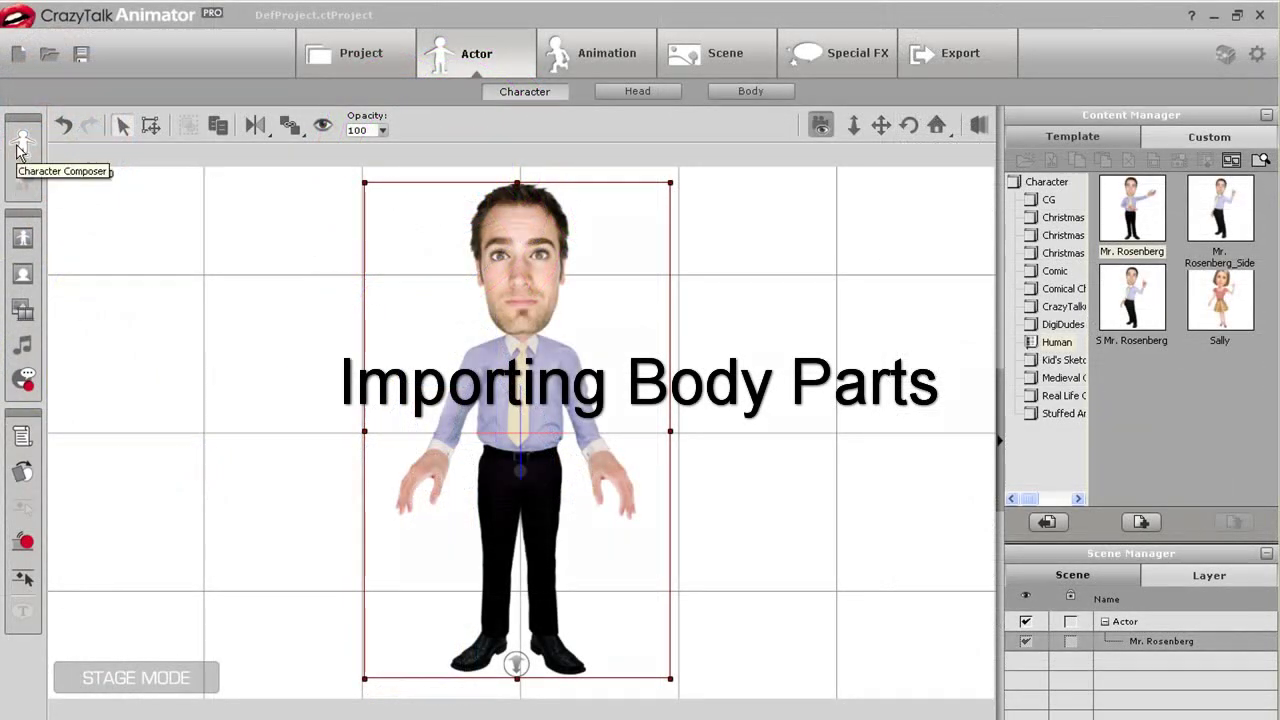
Enter the Character Composer and list the Head templates.
left_click(20, 145)
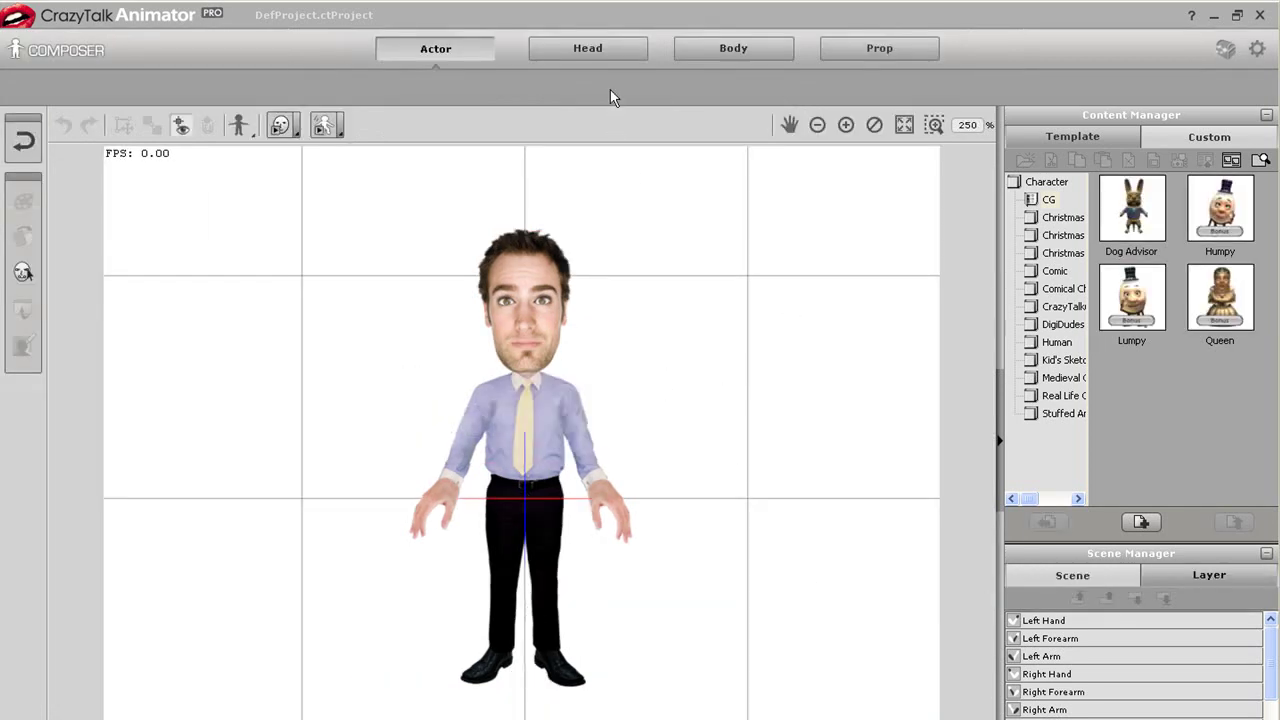
left_click(611, 50)
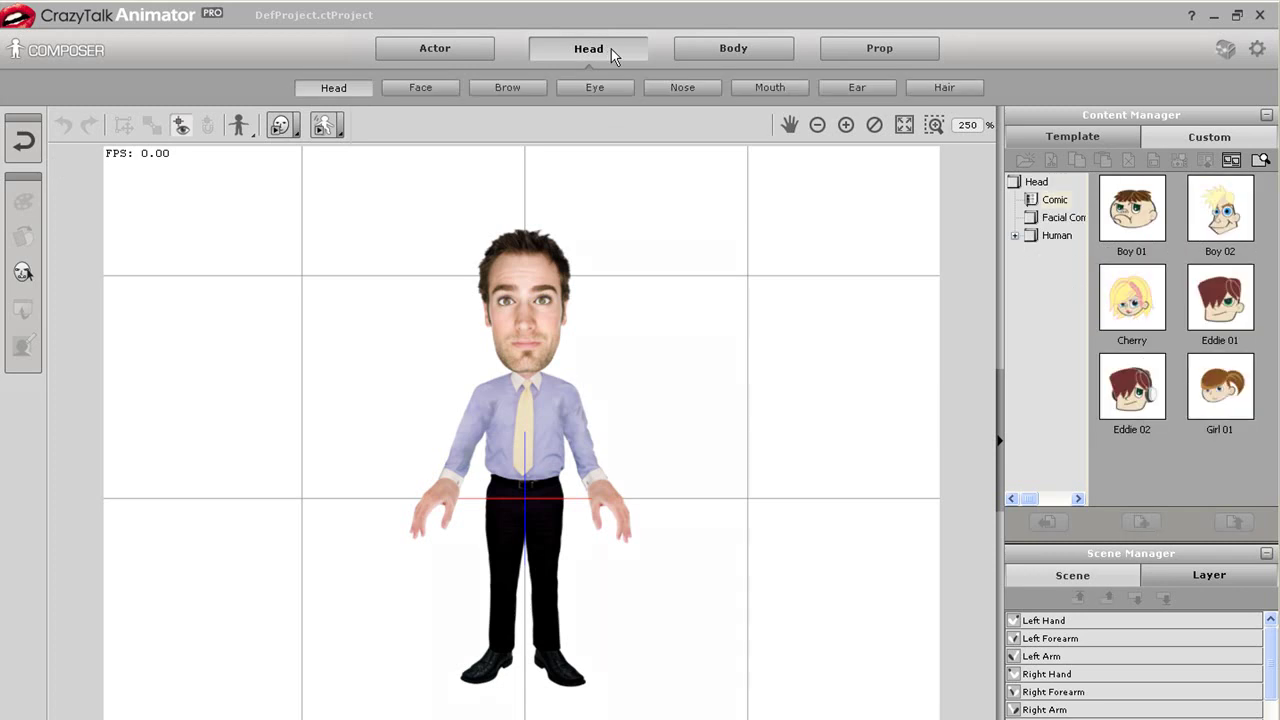
Apply the Comic Cherry head, then add the custom Apple Blueprint prop to the character.
double_click(1135, 312)
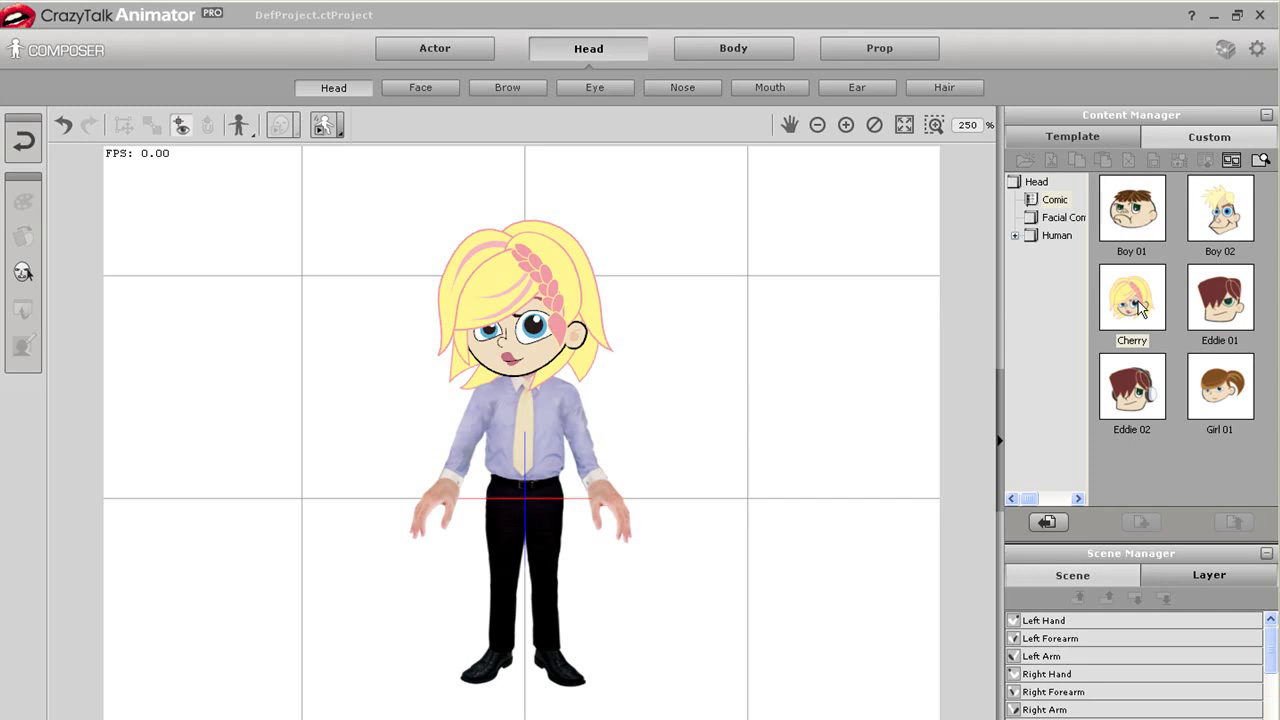
left_click(877, 52)
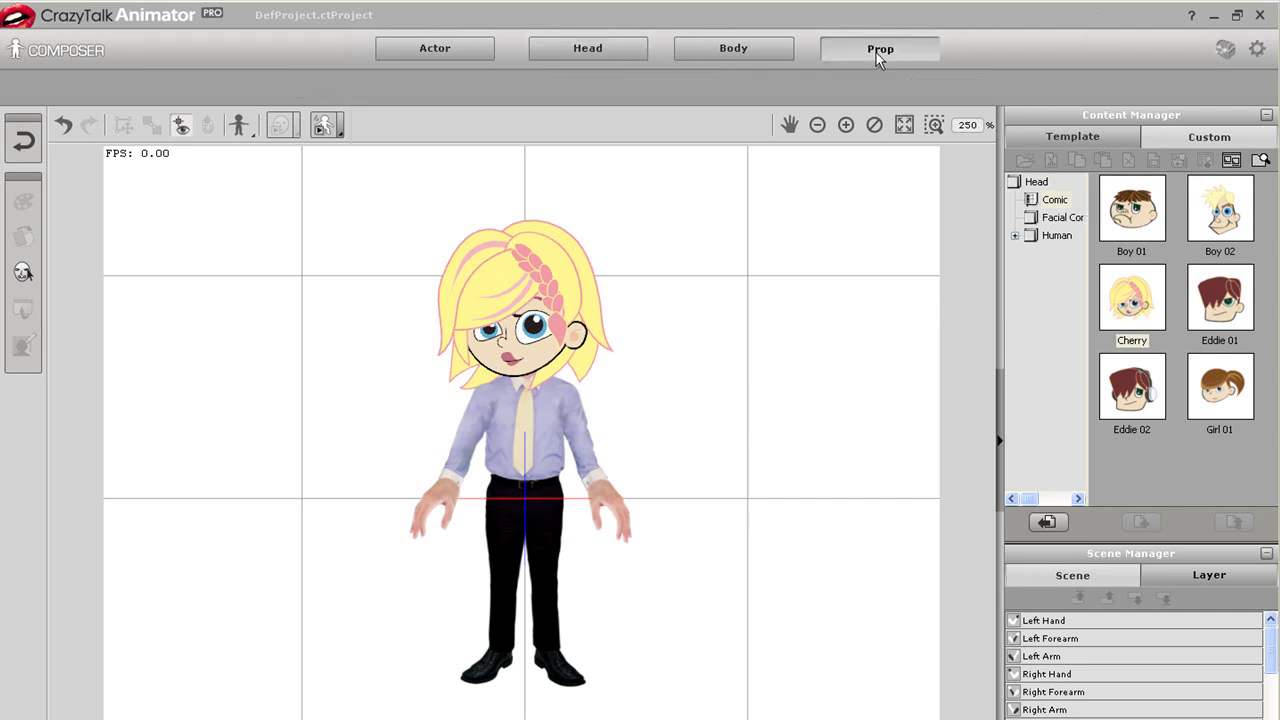
left_click(1193, 144)
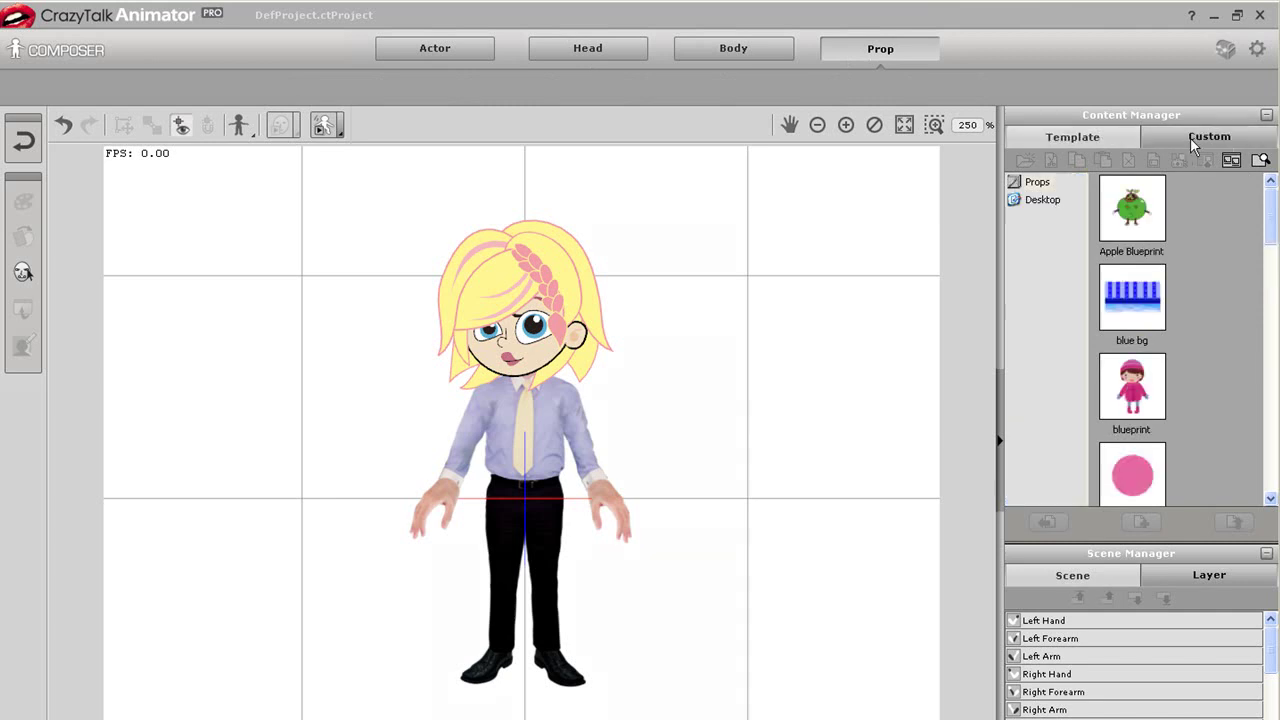
double_click(1138, 210)
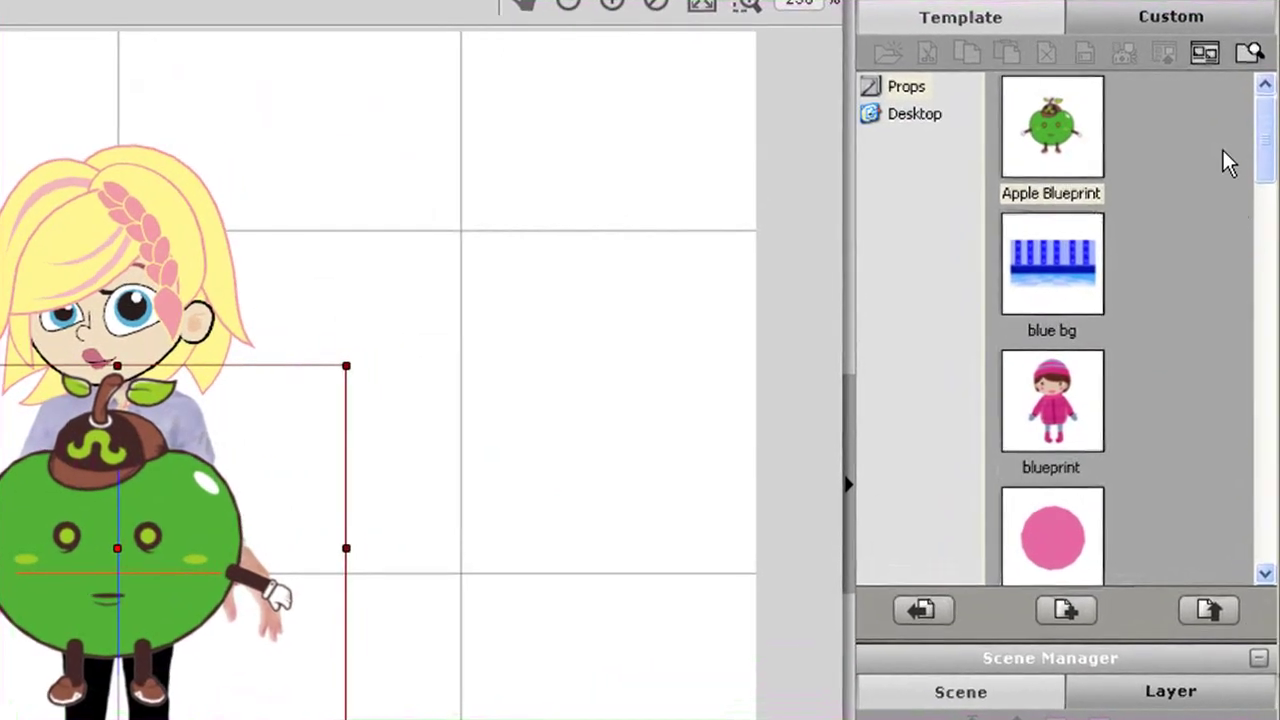
Send the Blueprint layer to the bottom of the layer list.
left_click(1265, 6)
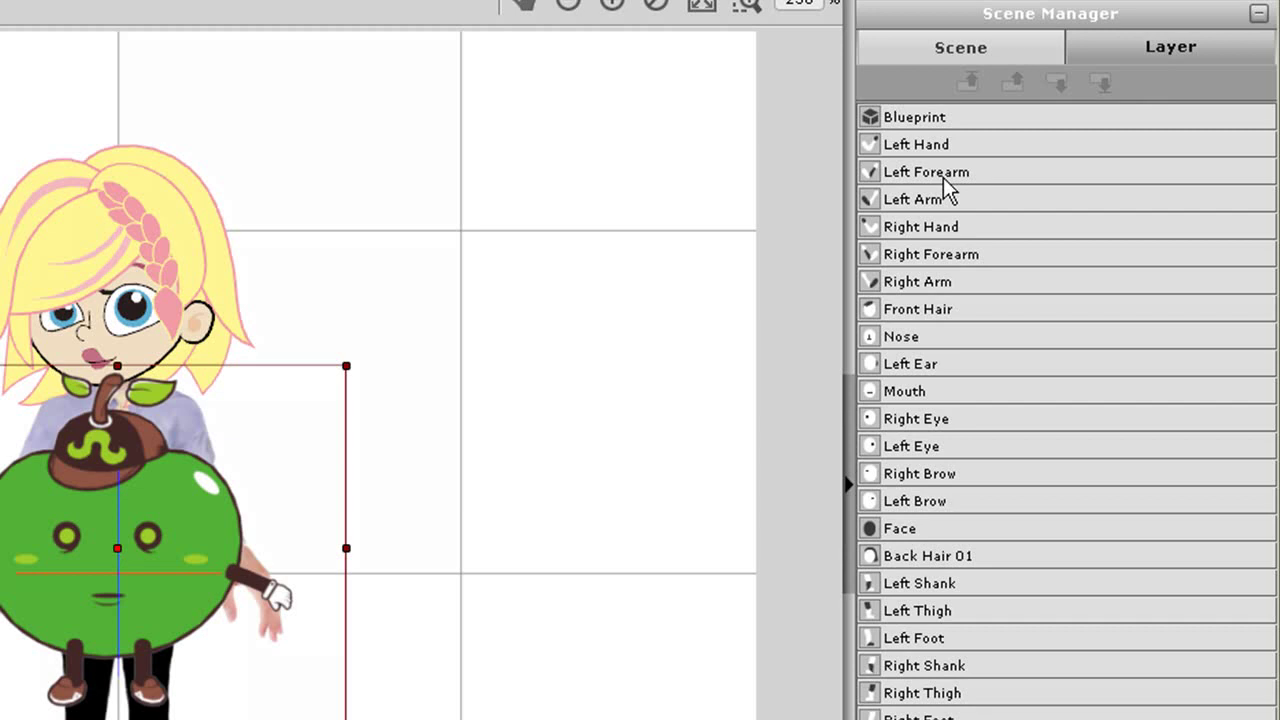
left_click(932, 117)
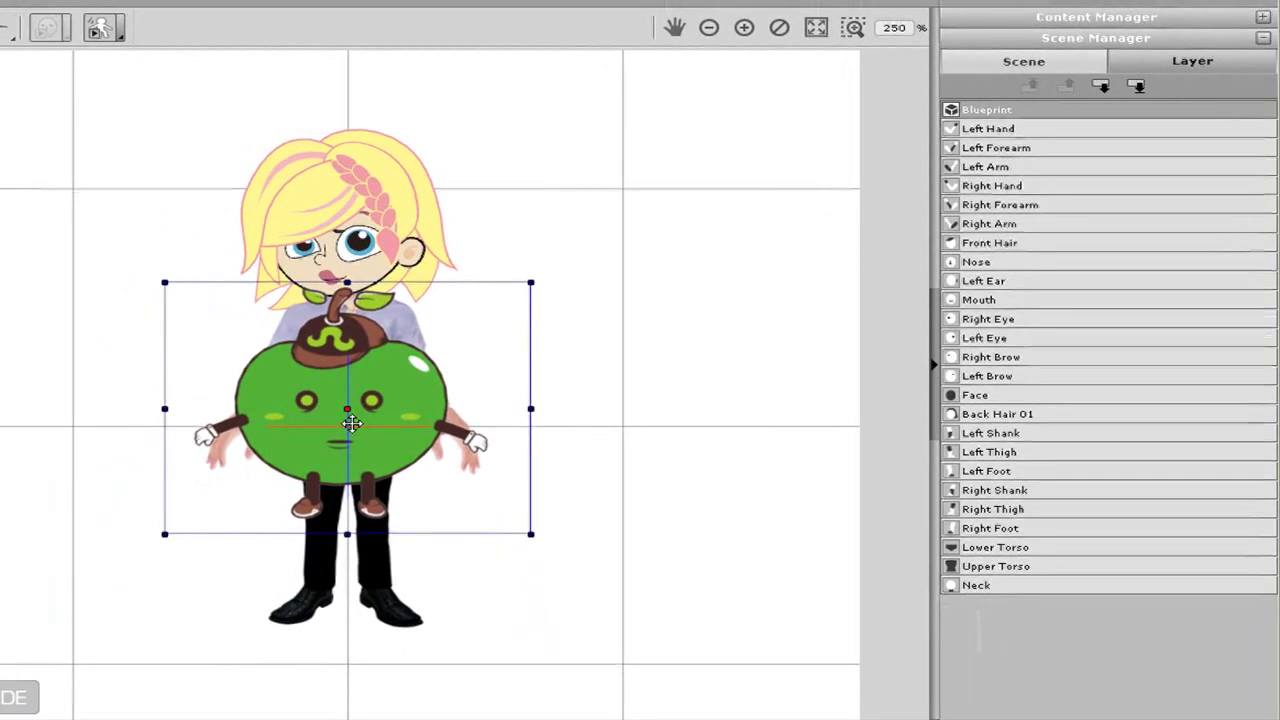
left_click(1140, 90)
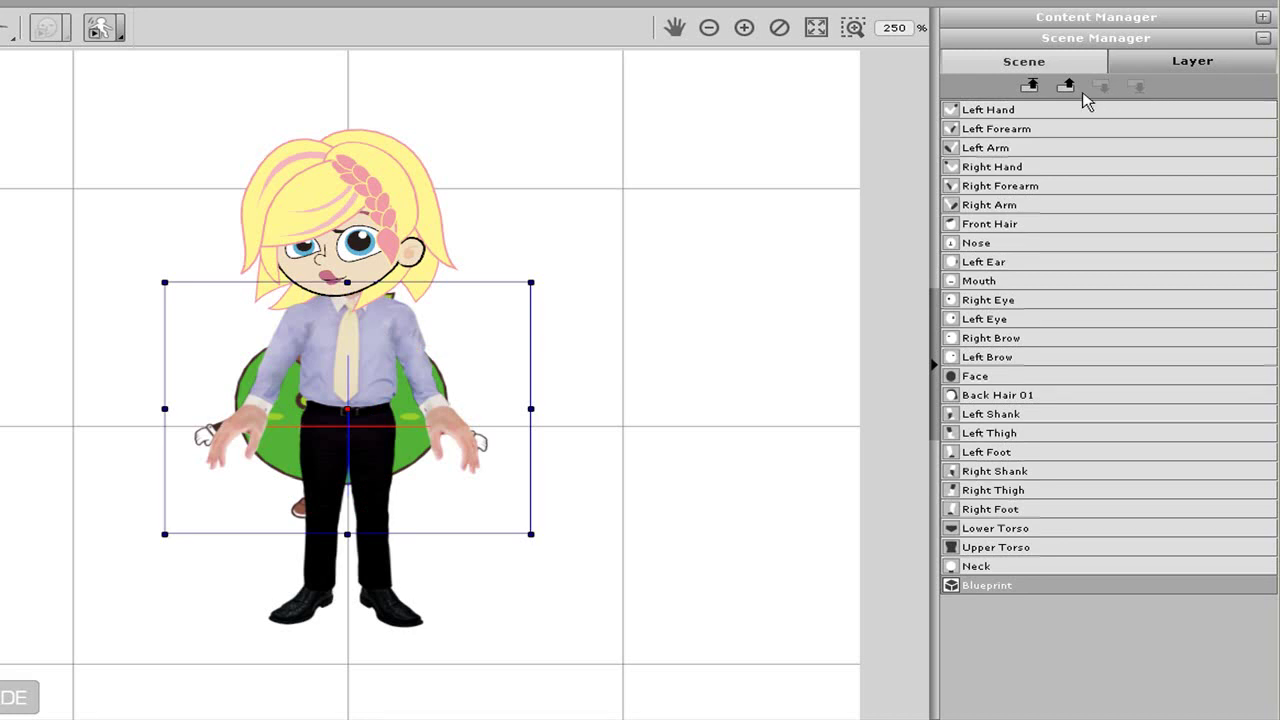
Delete every template body-part layer, from Left Hand through Front Hair.
left_click(1037, 114)
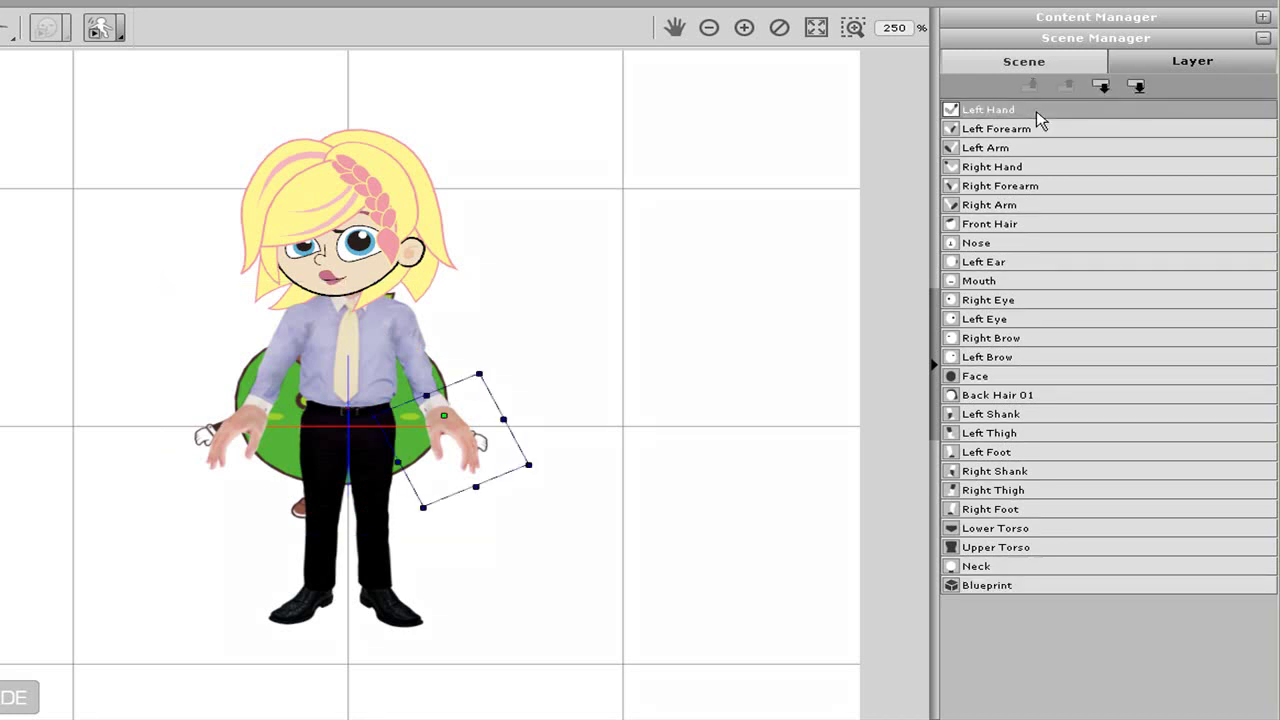
key("Delete")
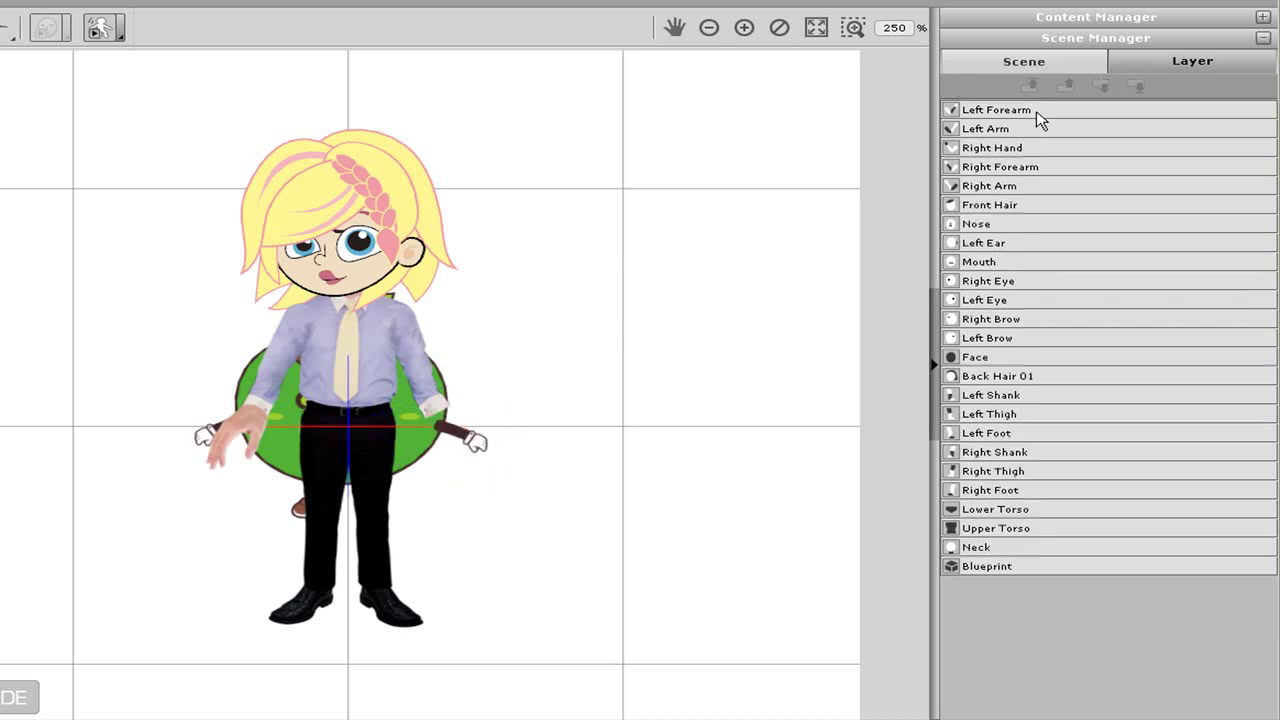
left_click(1037, 114)
key("Delete")
left_click(1037, 114)
key("Delete")
left_click(1037, 114)
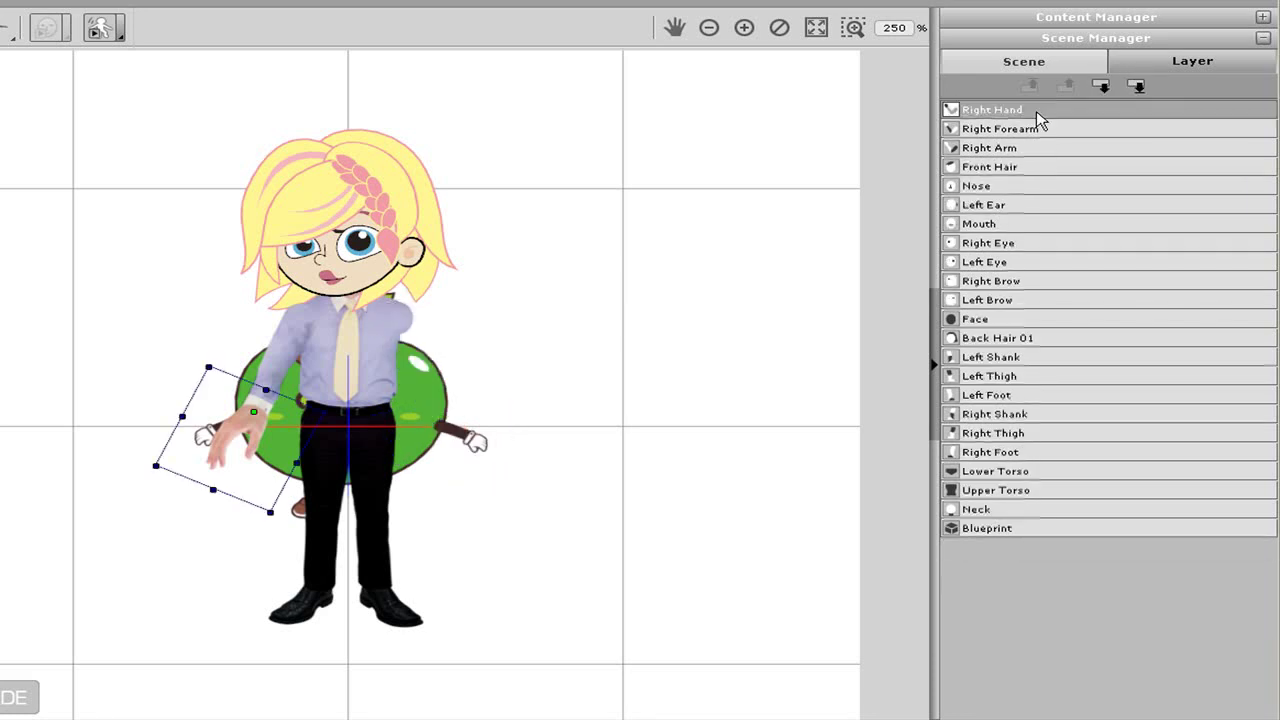
key("Delete")
left_click(1037, 114)
key("Delete")
left_click(1037, 114)
key("Delete")
left_click(1037, 114)
key("Delete")
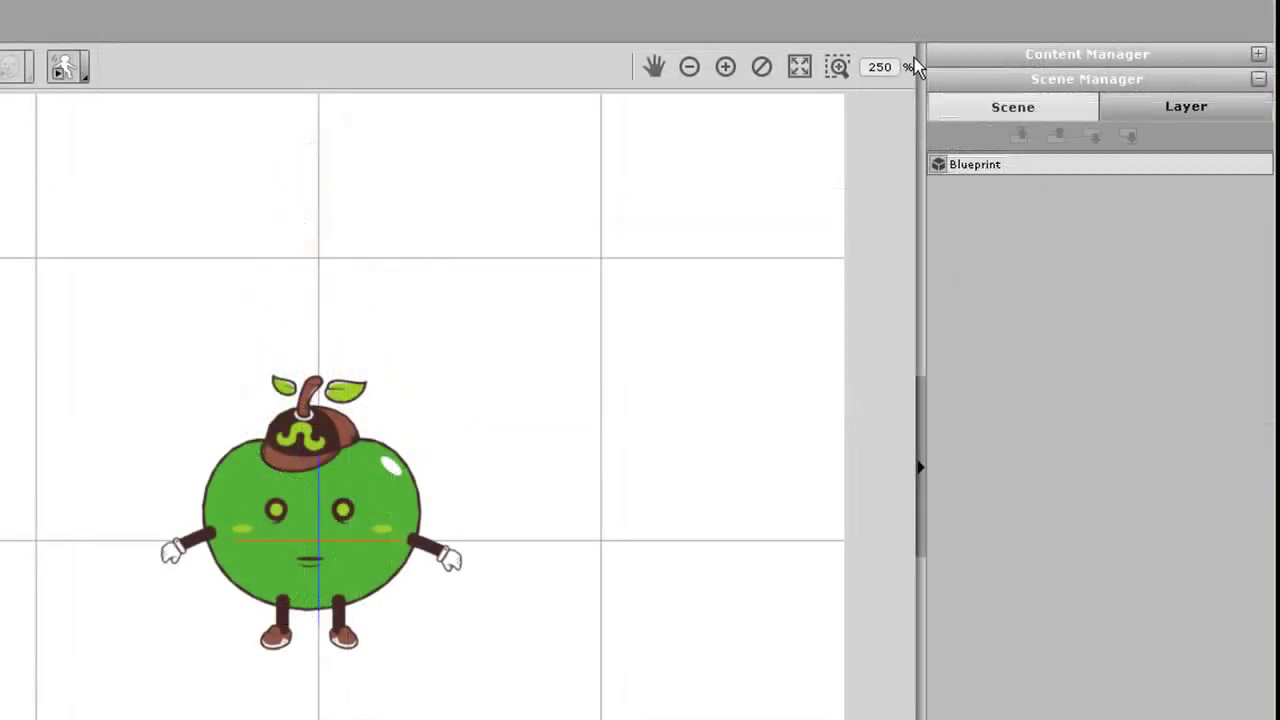
Select the Upper Torso part in the bone tree and bring up the Sprite Editor for it.
left_click(1003, 110)
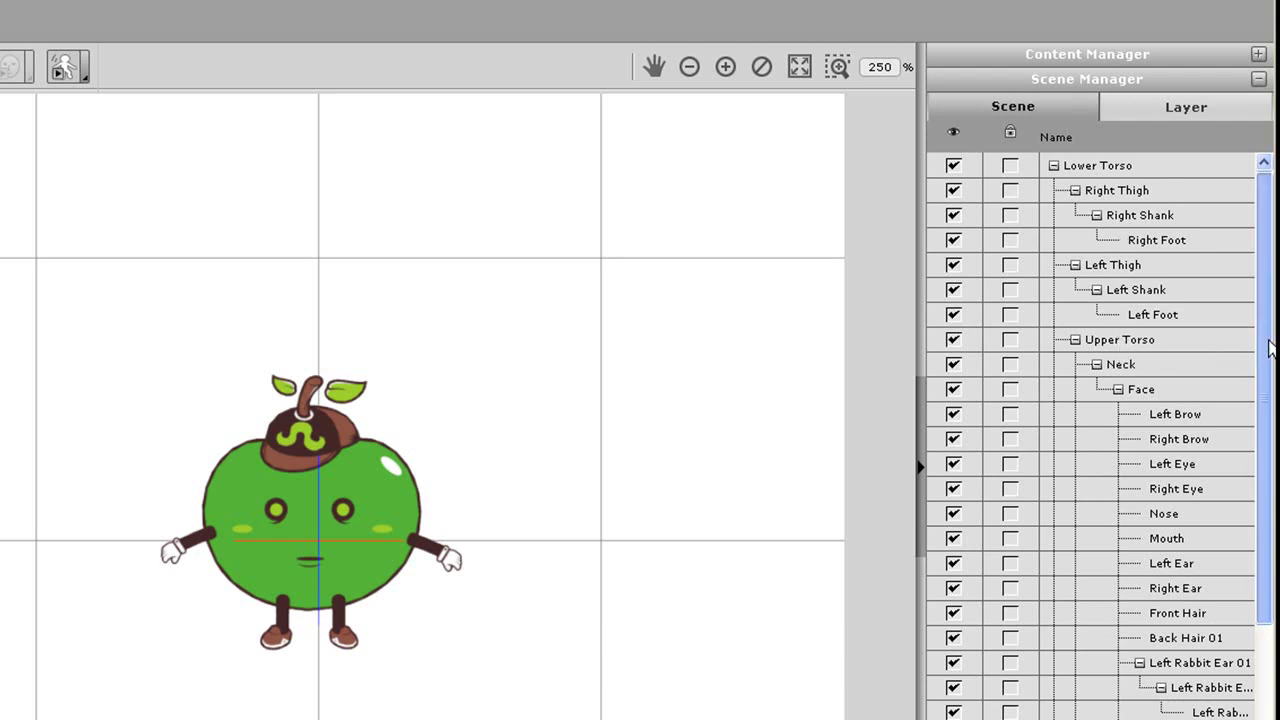
left_click(1120, 340)
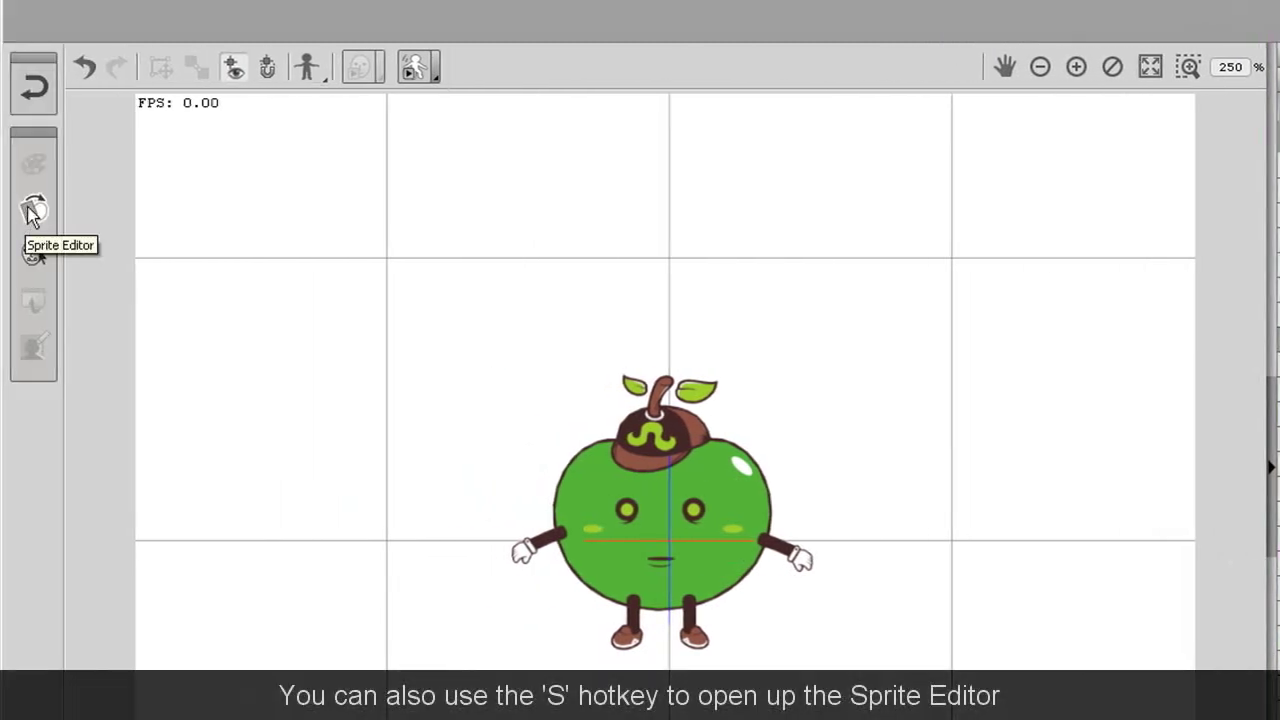
left_click(33, 212)
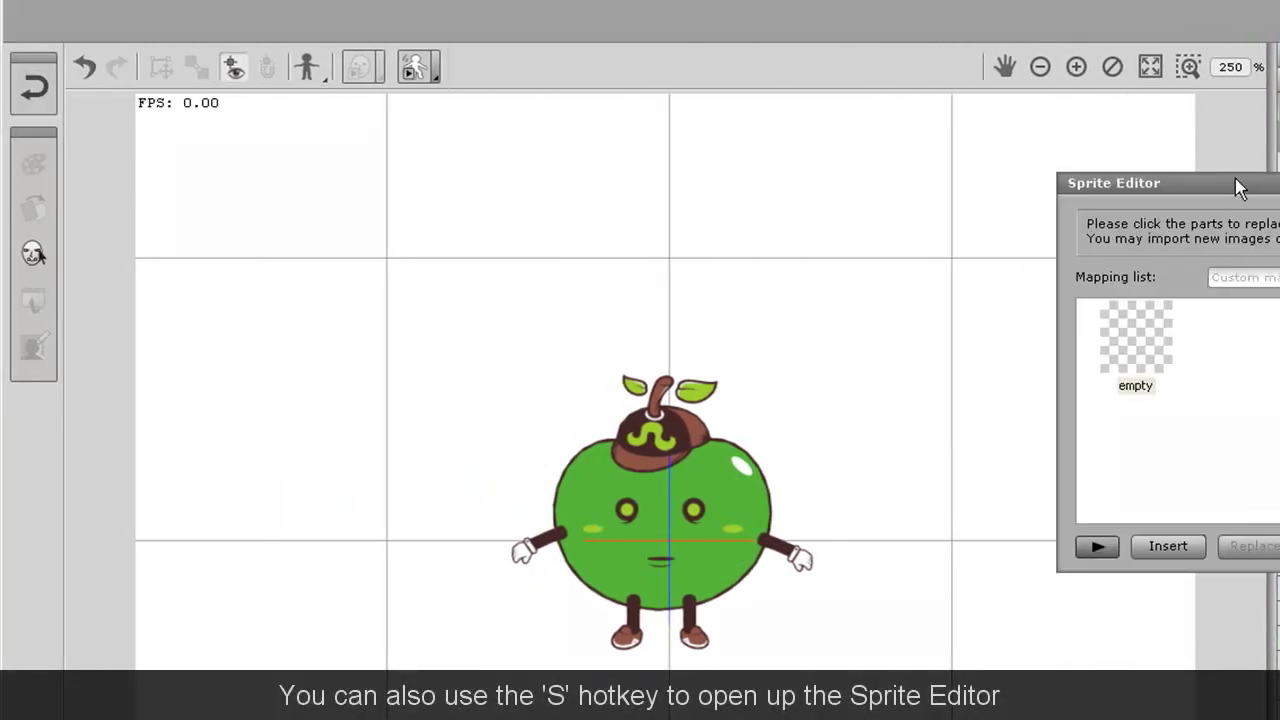
left_click_drag(1240, 188, 1074, 425)
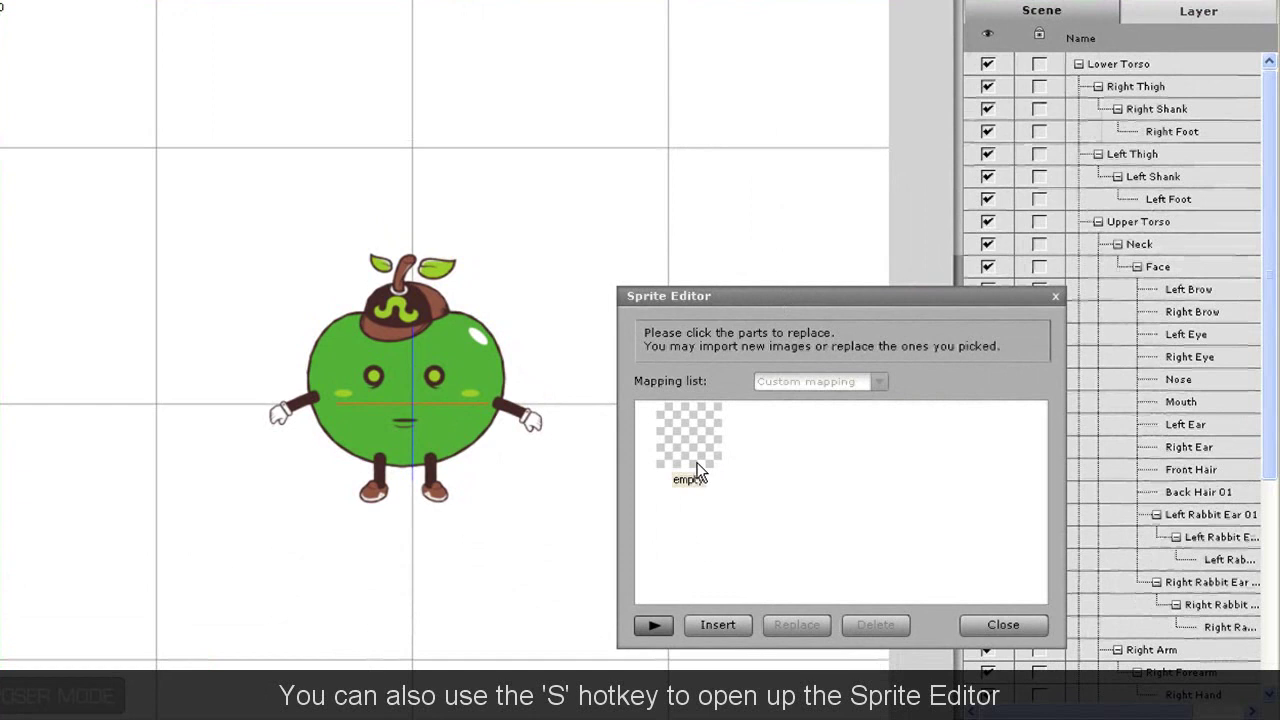
Browse to the Mister Apple body folder in thumbnail view and pick the body 1 sprite.
left_click(718, 625)
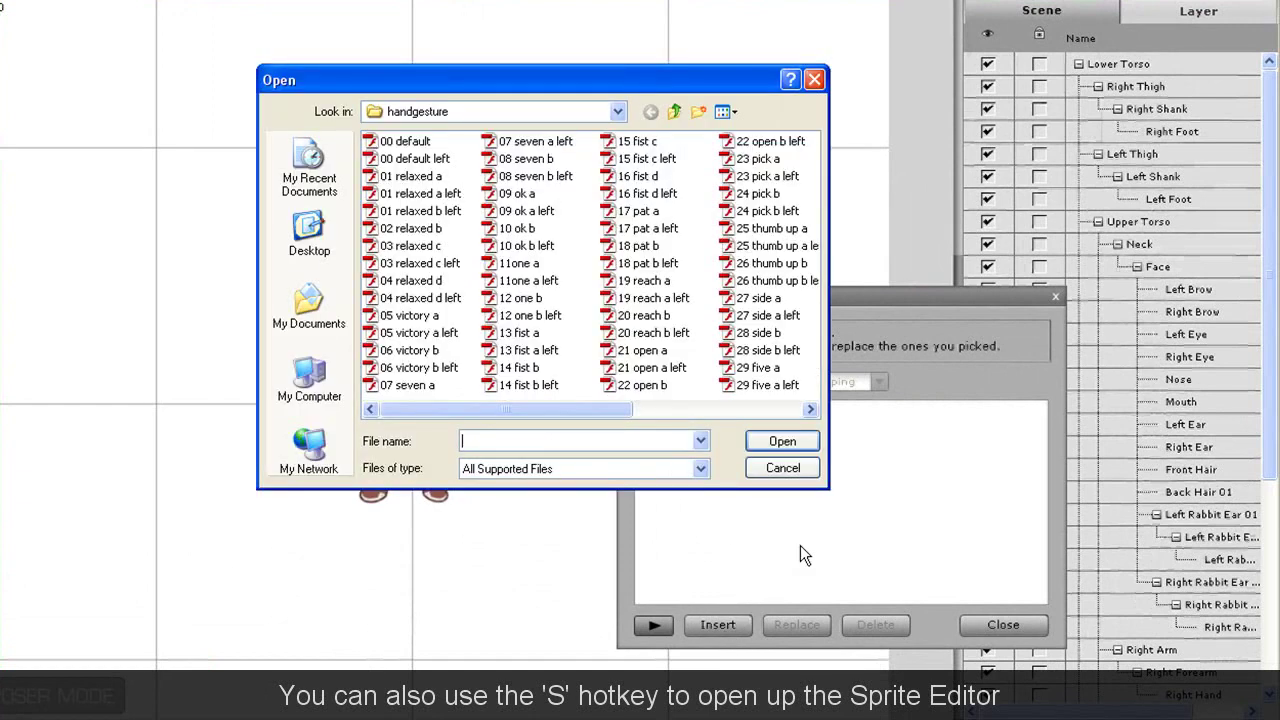
left_click(675, 112)
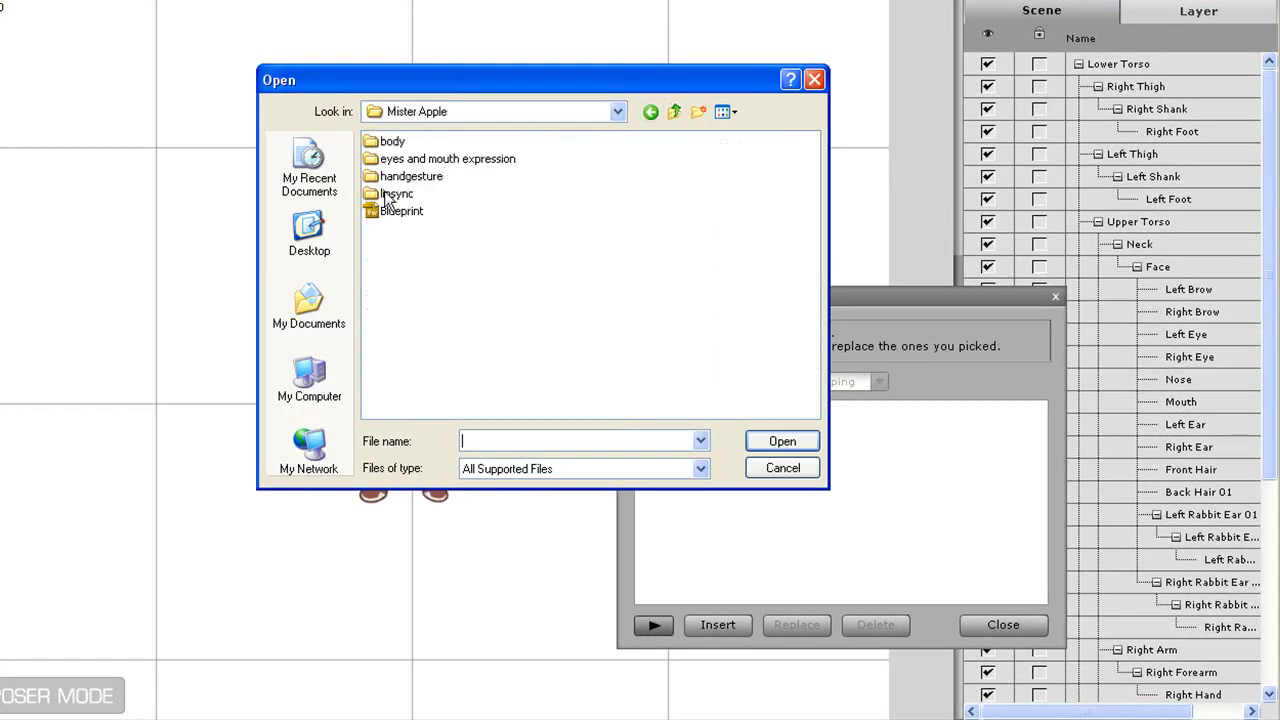
double_click(393, 143)
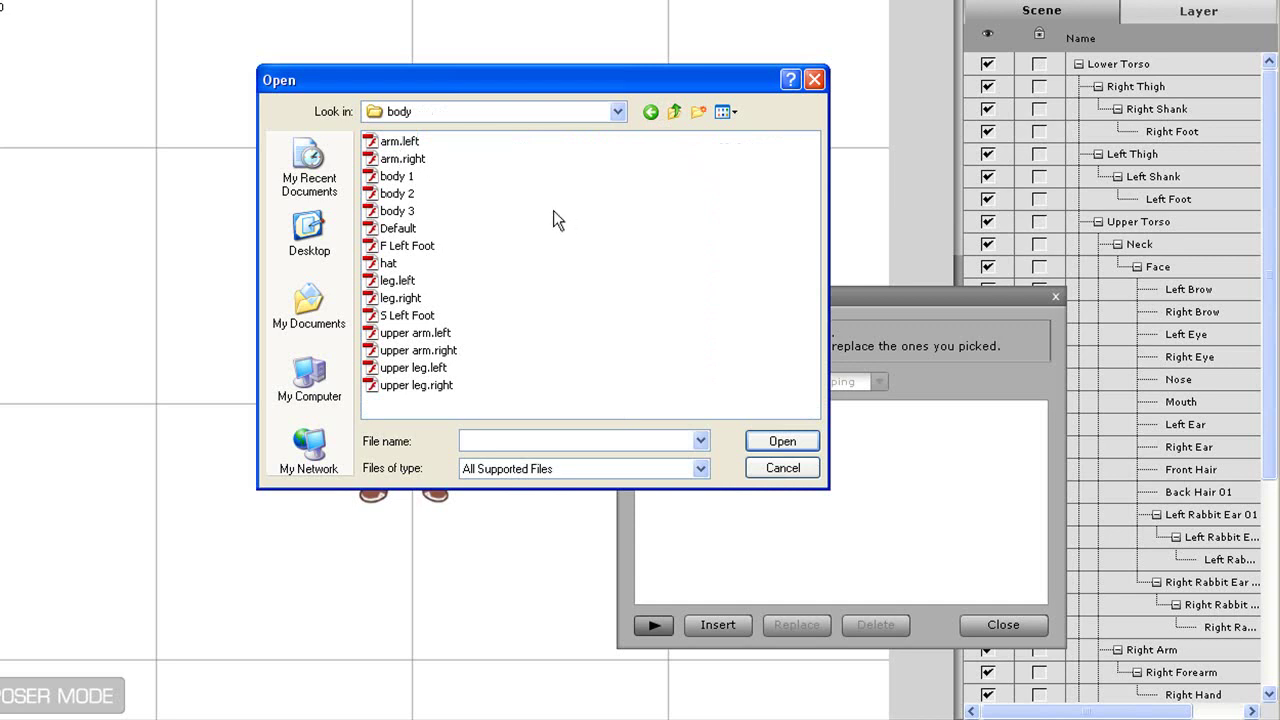
left_click(726, 112)
left_click(742, 138)
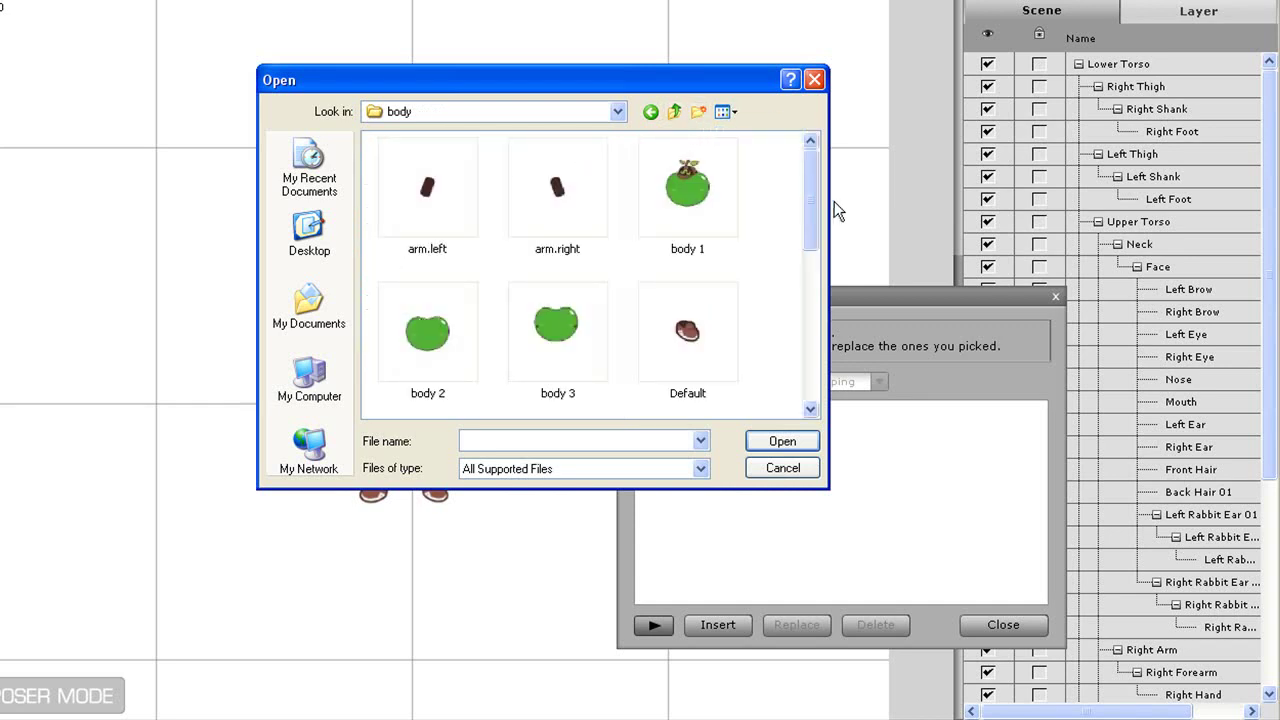
left_click(680, 188)
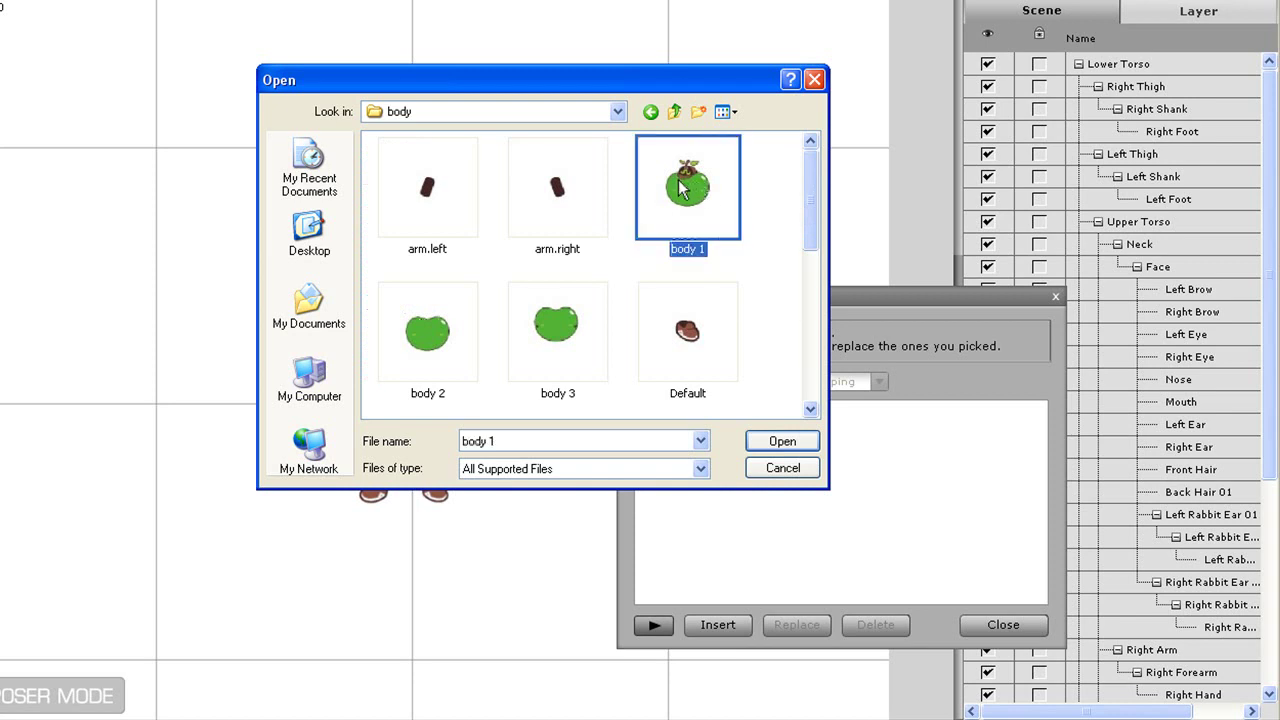
Import the body 1 sprite despite the unsupported-tag warning and shrink the apple body to fit.
left_click(782, 441)
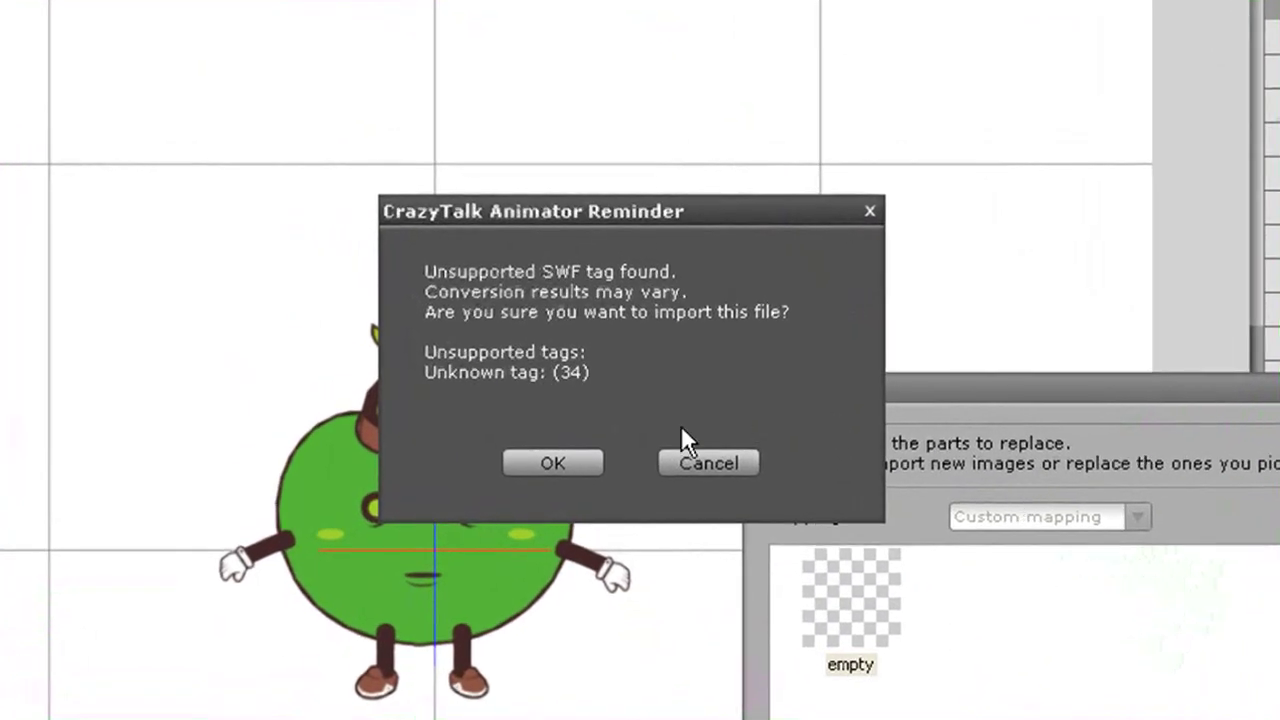
left_click(565, 457)
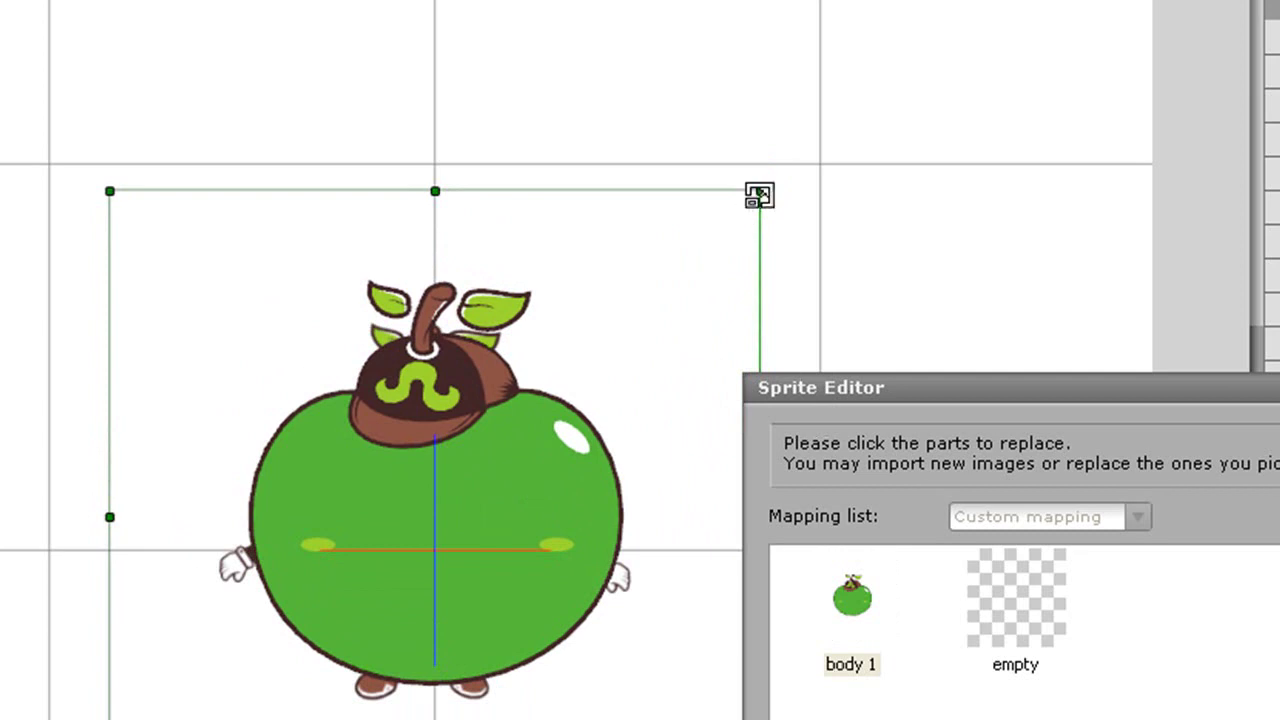
left_click_drag(760, 190, 697, 253)
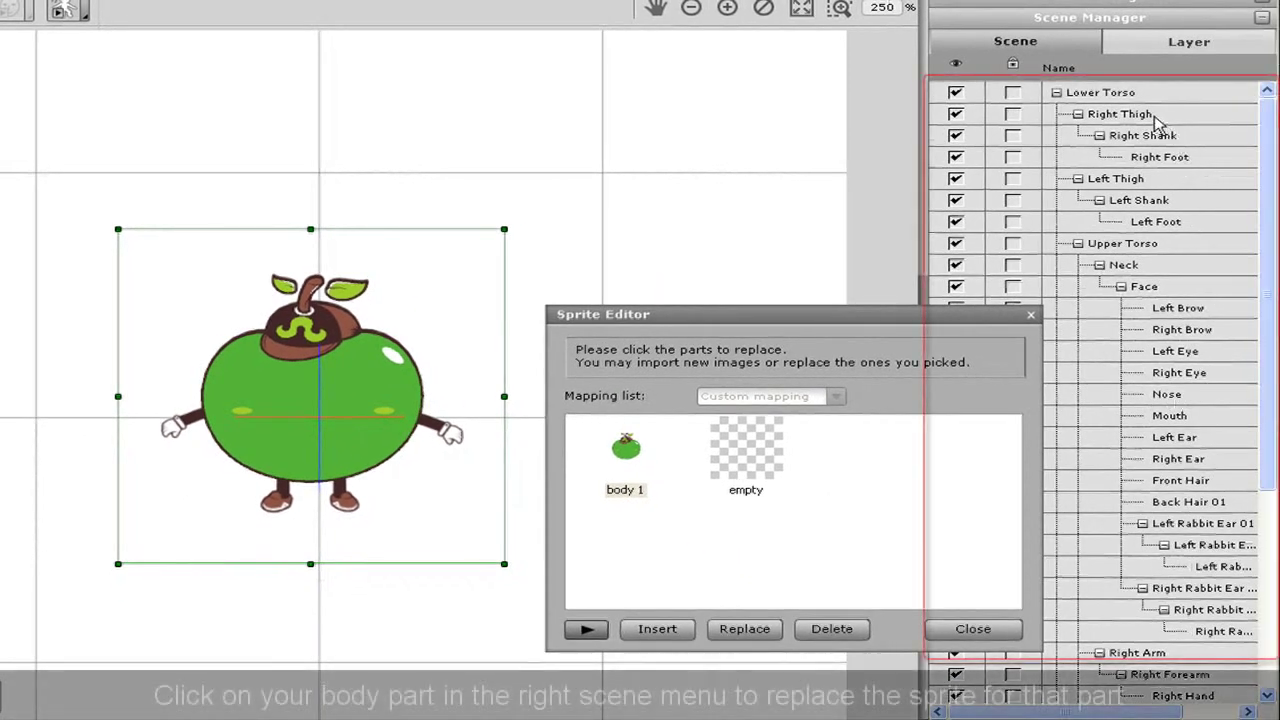
Import upper leg.right into the Right Thigh and position it at the top of the leg.
left_click(1155, 116)
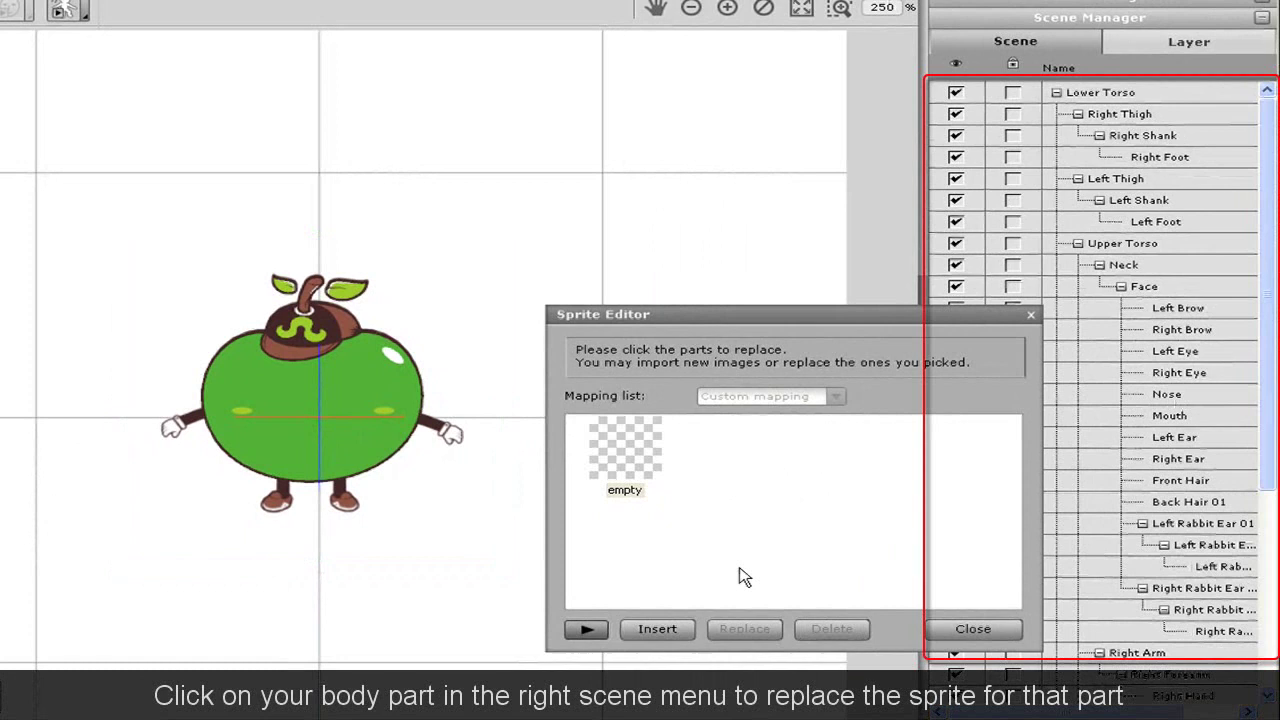
left_click(803, 12)
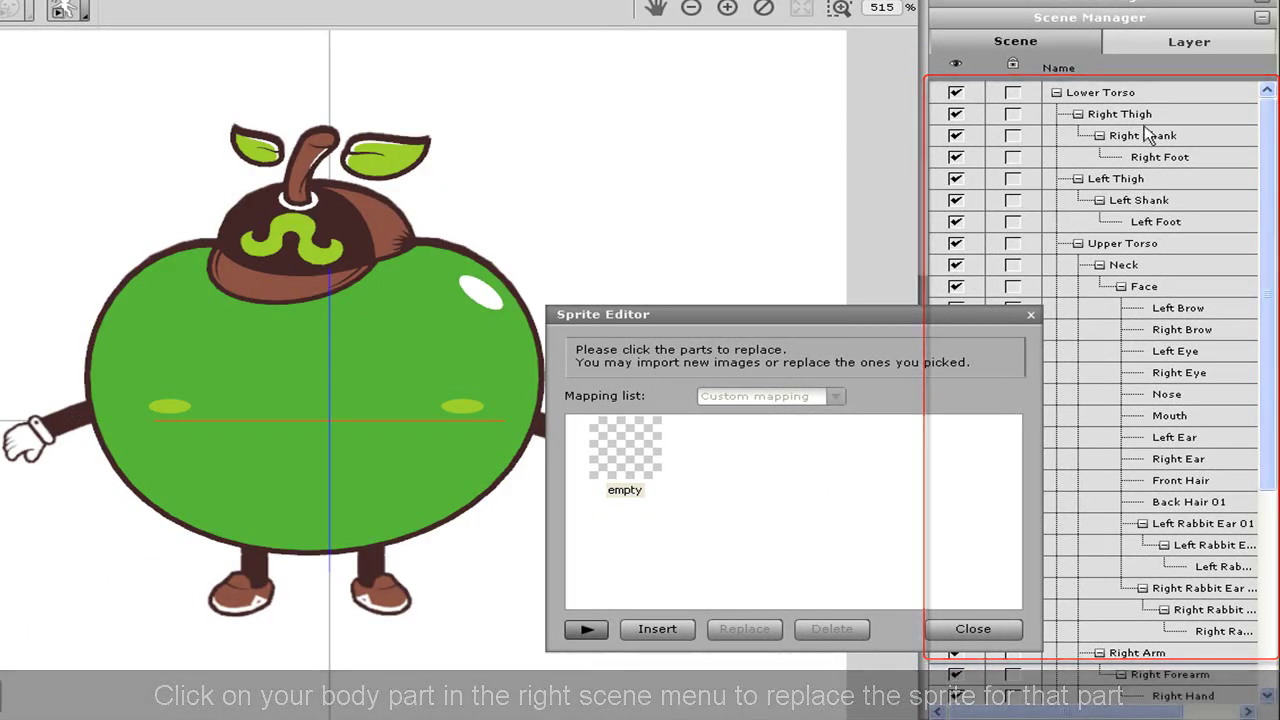
left_click(680, 628)
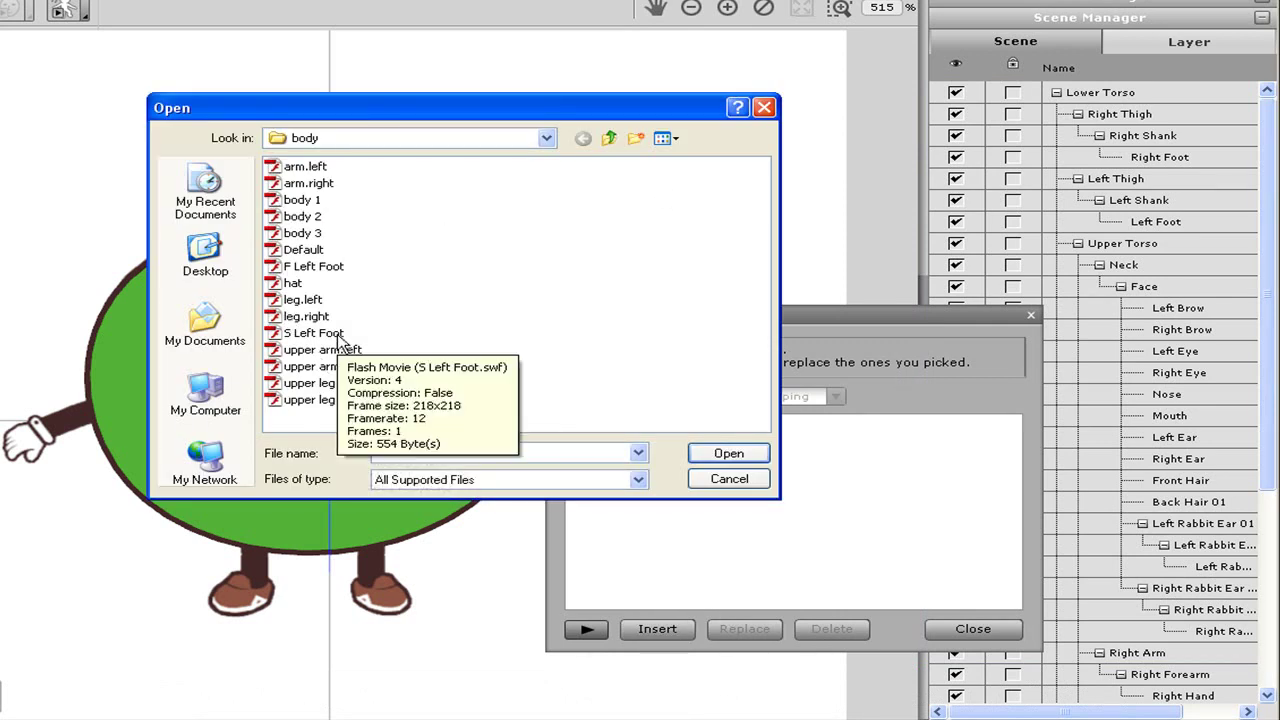
left_click(322, 400)
left_click(752, 462)
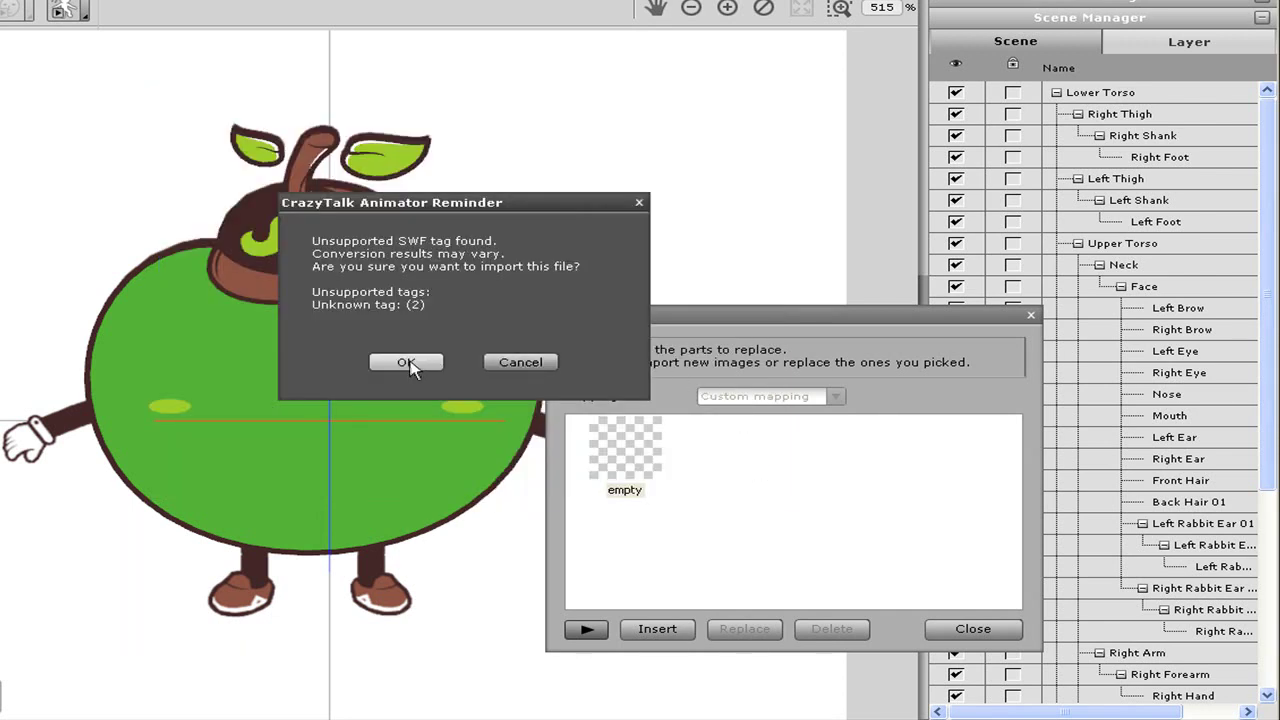
left_click(406, 364)
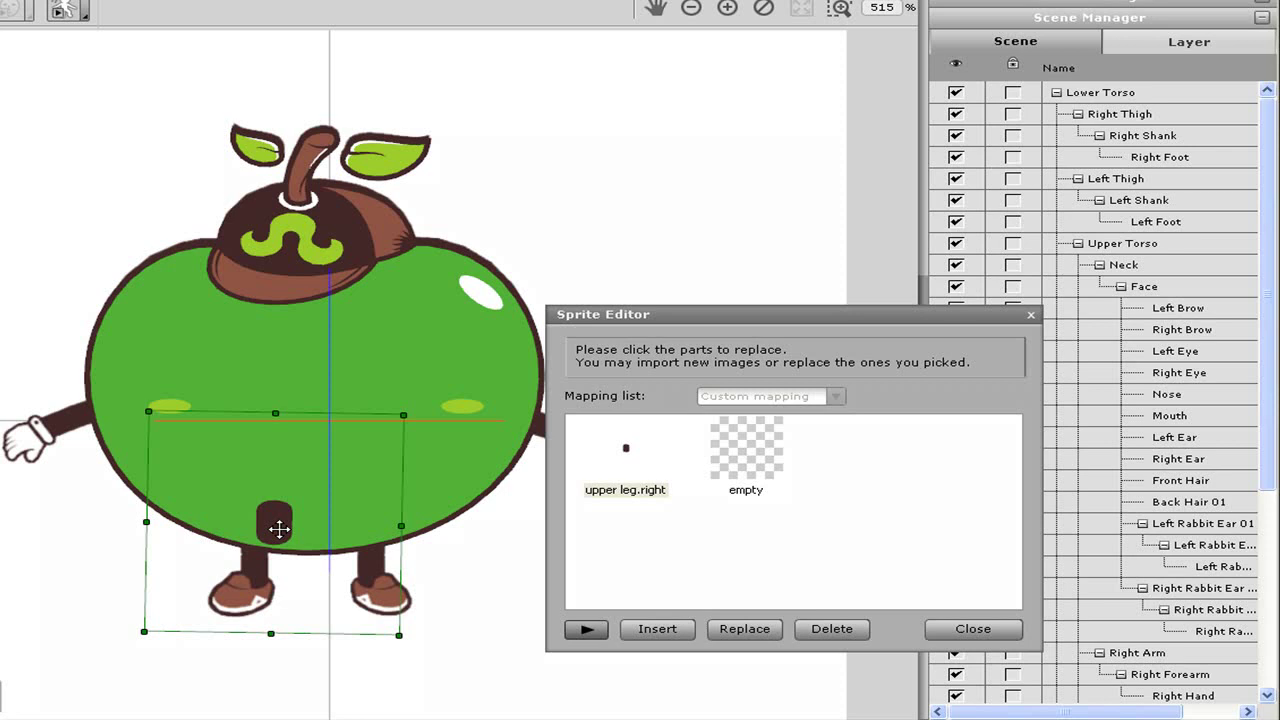
left_click_drag(280, 522, 259, 549)
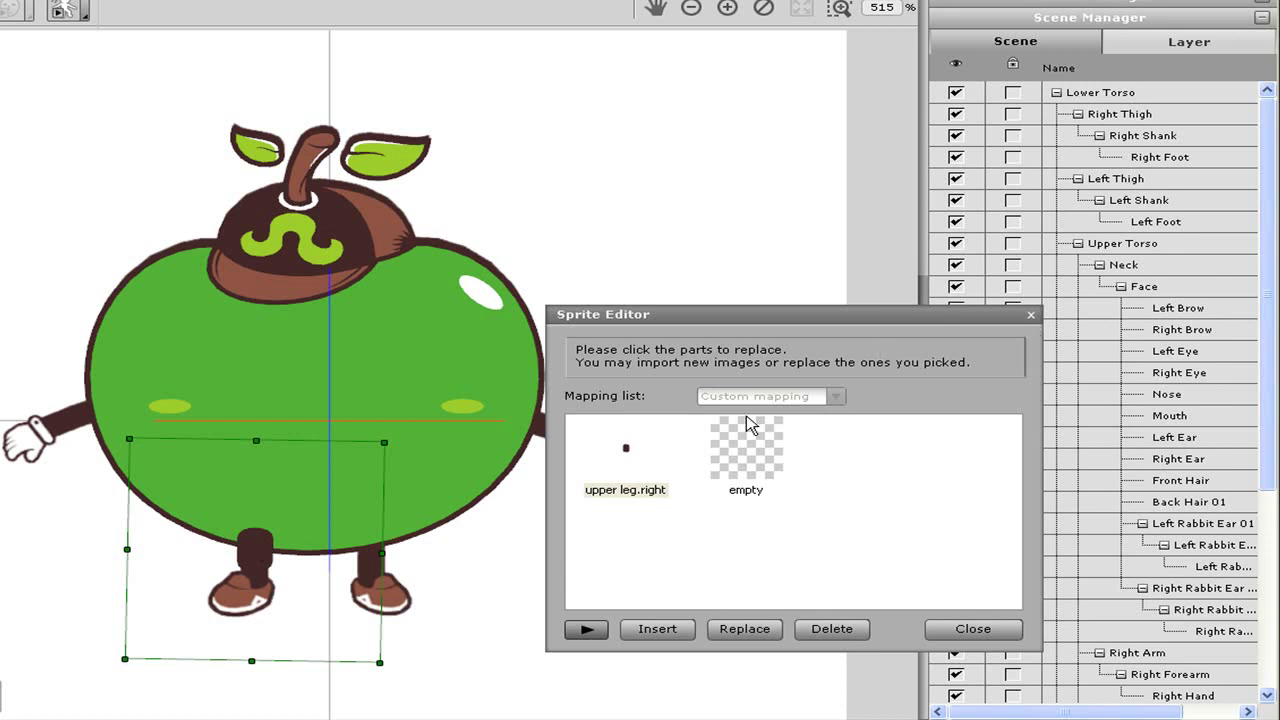
Import leg.right into the Right Shank and move it up onto the leg below the thigh.
key("Delete")
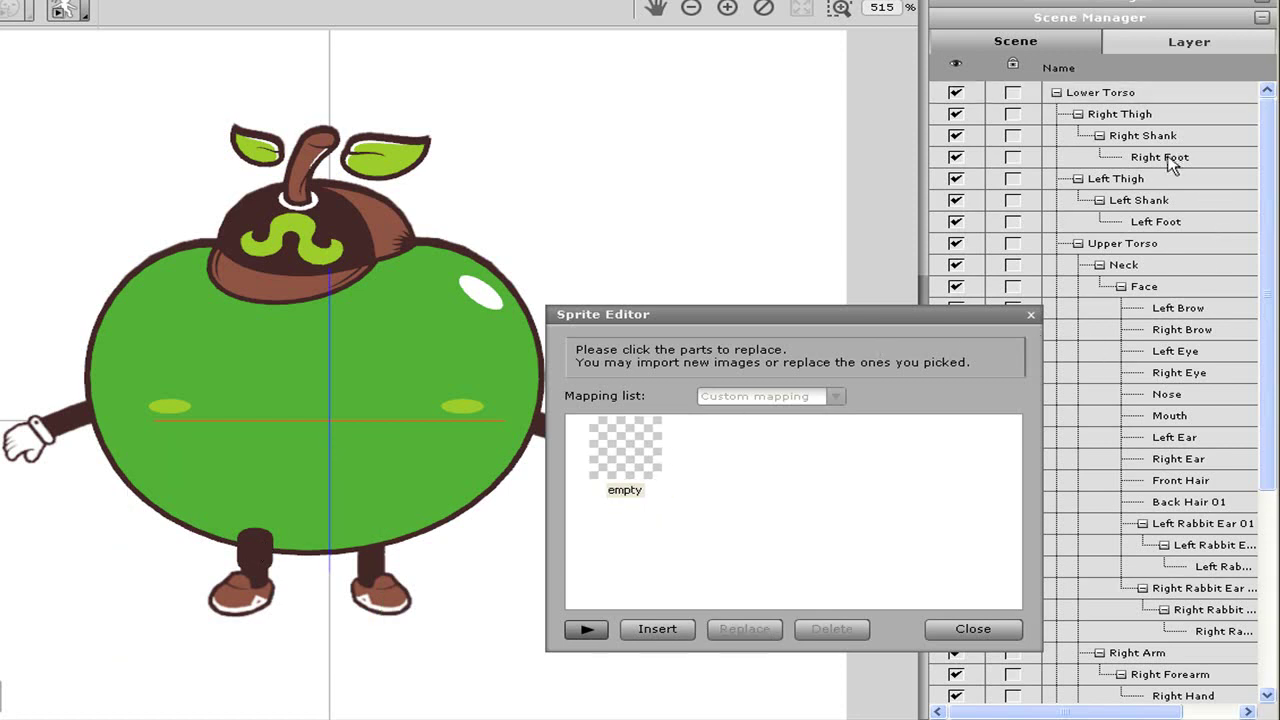
left_click(657, 628)
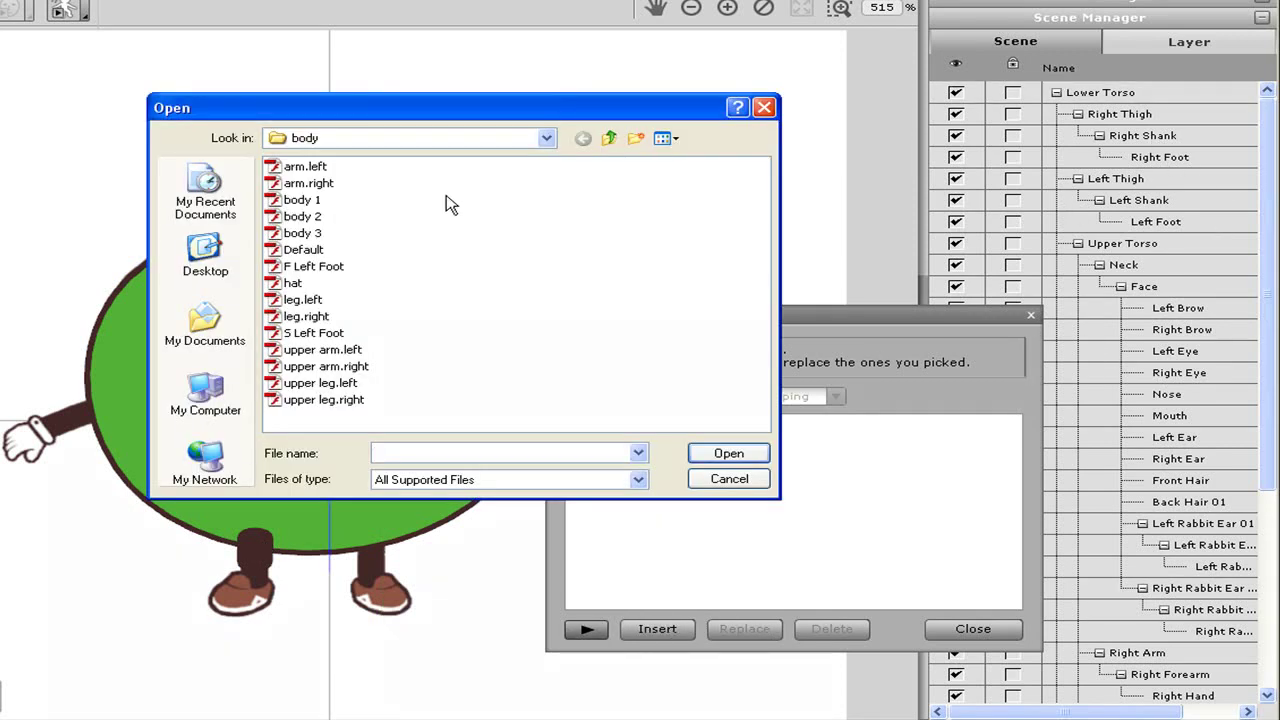
left_click(313, 317)
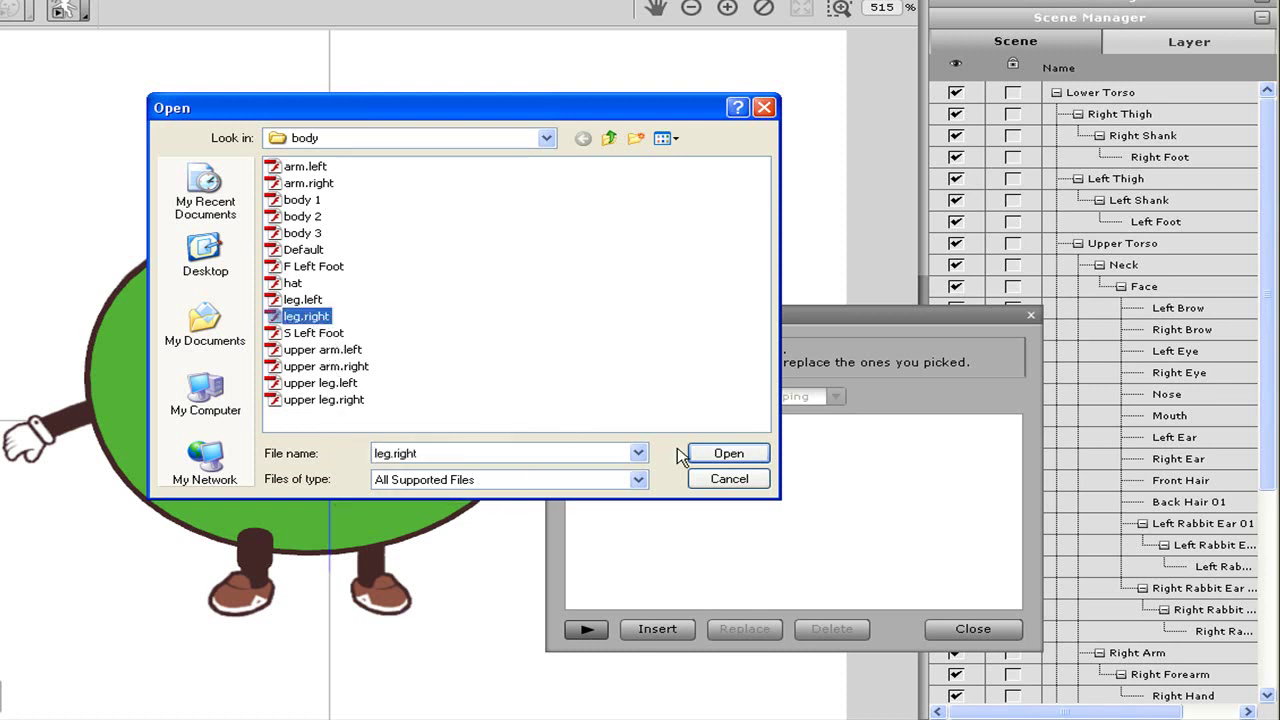
left_click(715, 453)
left_click(406, 361)
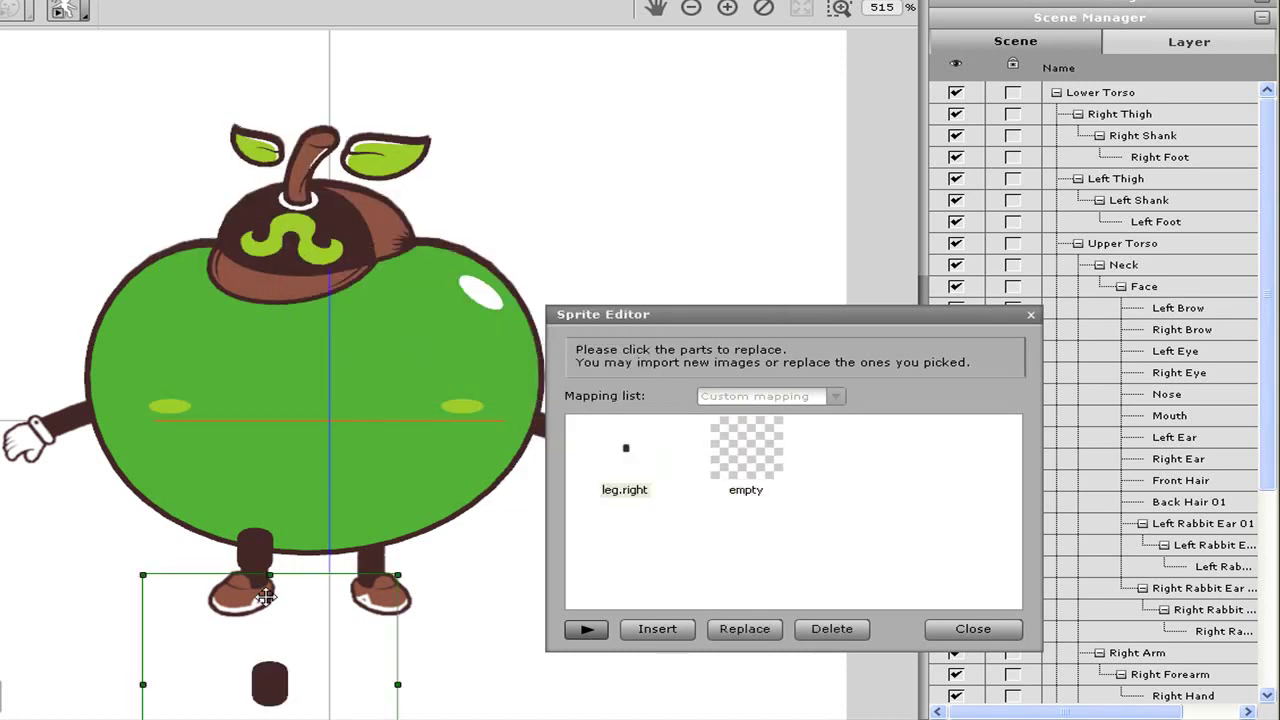
left_click_drag(275, 682, 268, 577)
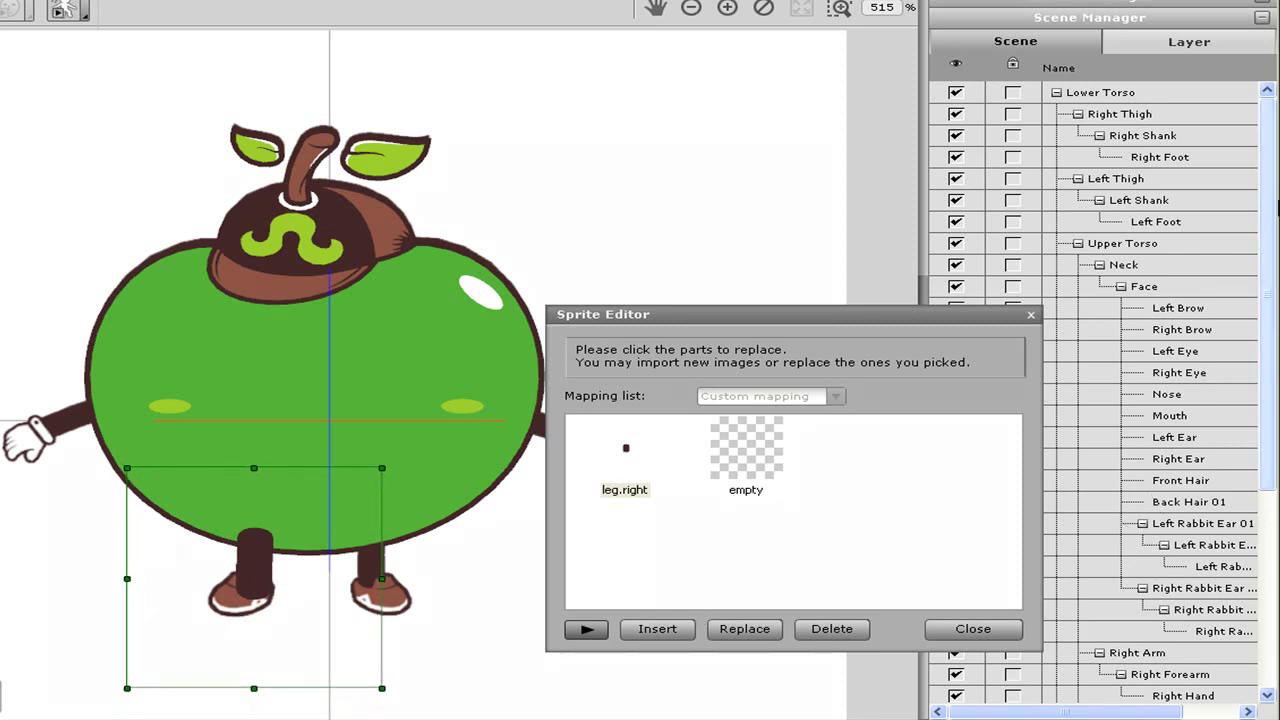
key("Delete")
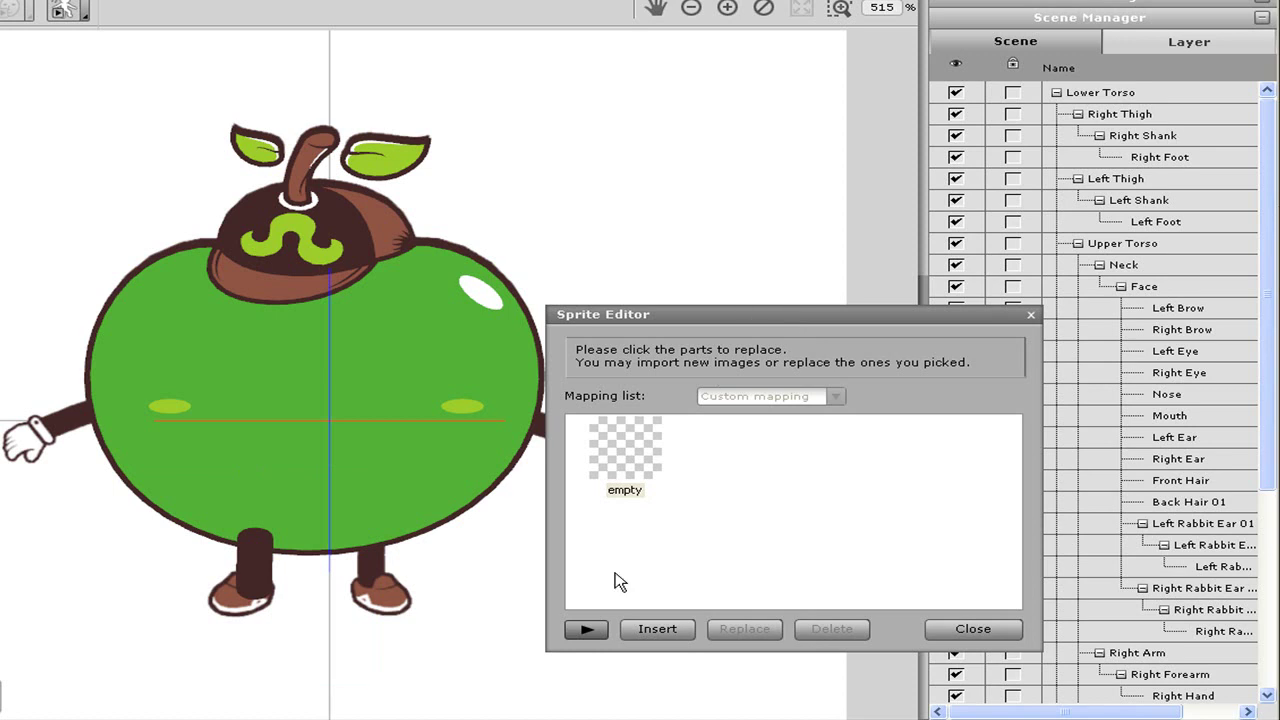
Import S Left Foot into the Right Foot and set it on the leftmost shoe.
left_click(652, 630)
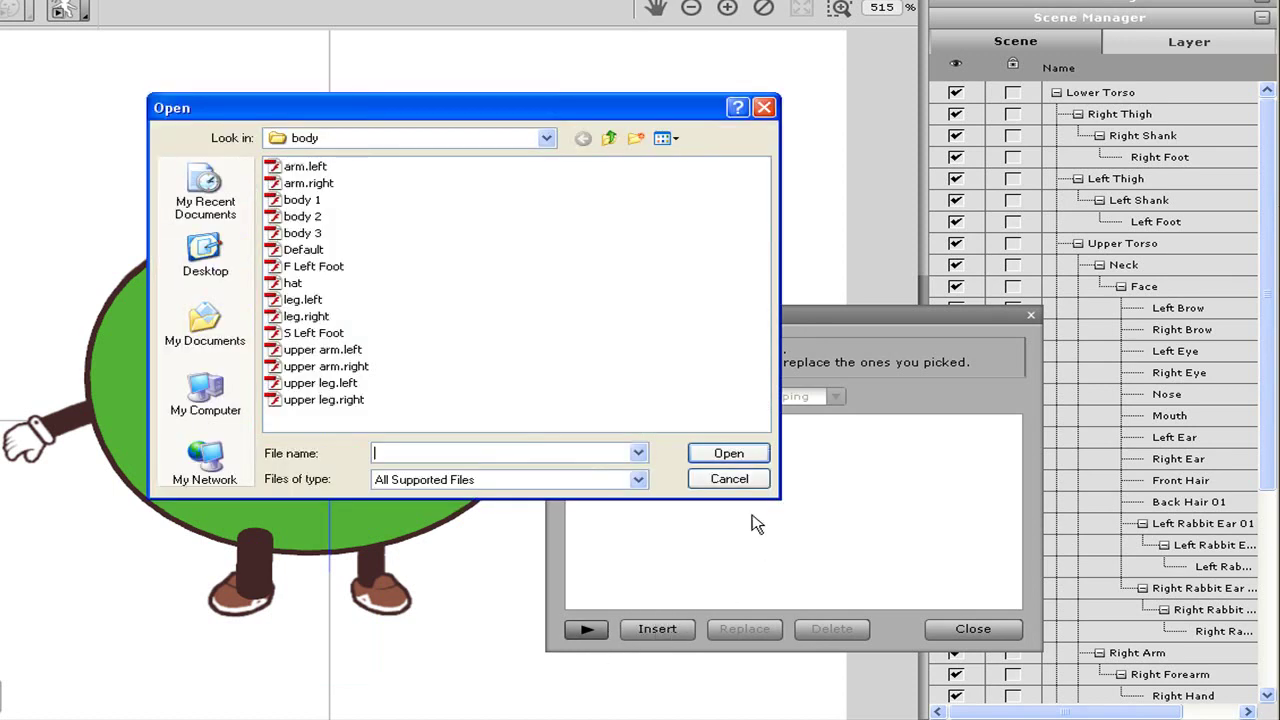
left_click(315, 334)
left_click(729, 453)
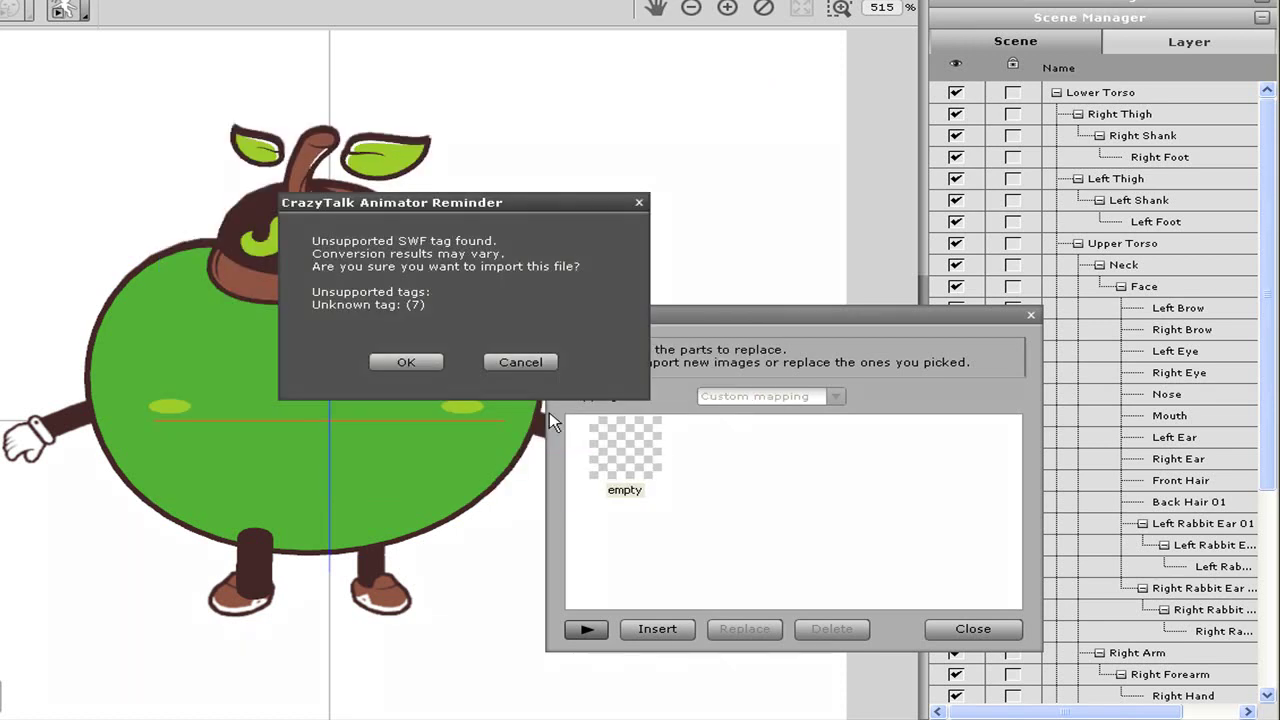
left_click(406, 360)
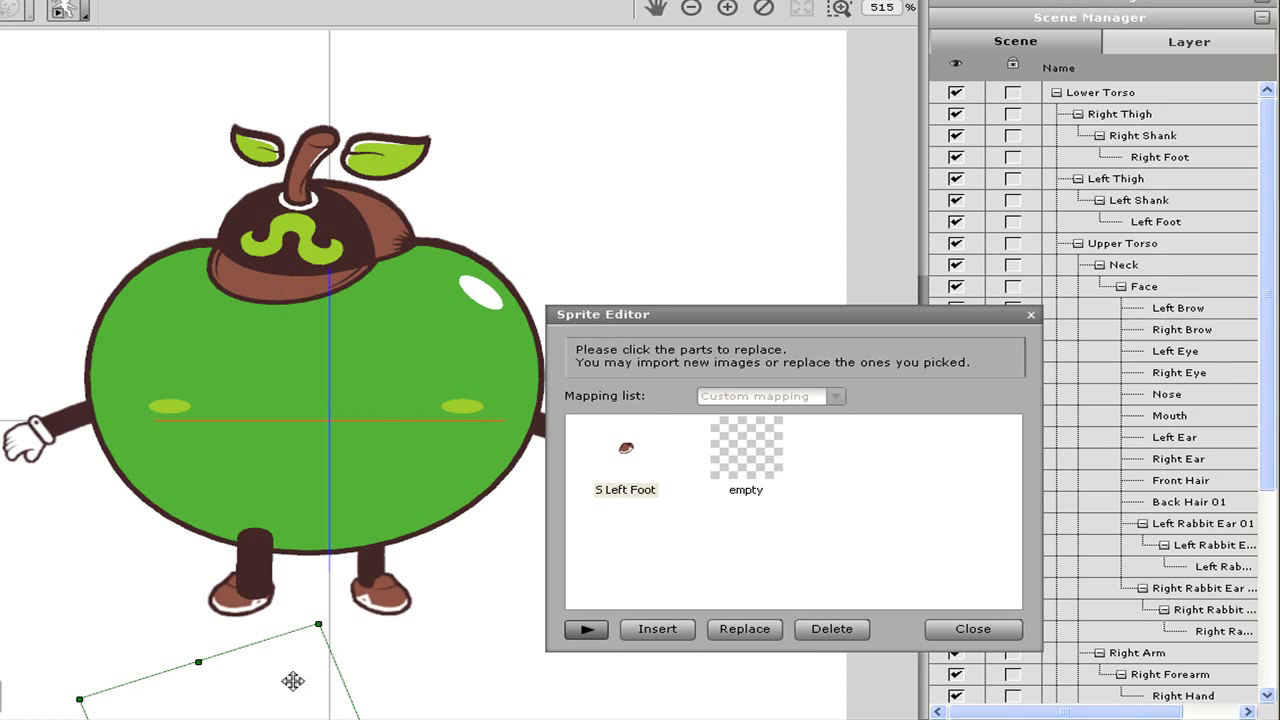
left_click_drag(291, 680, 318, 545)
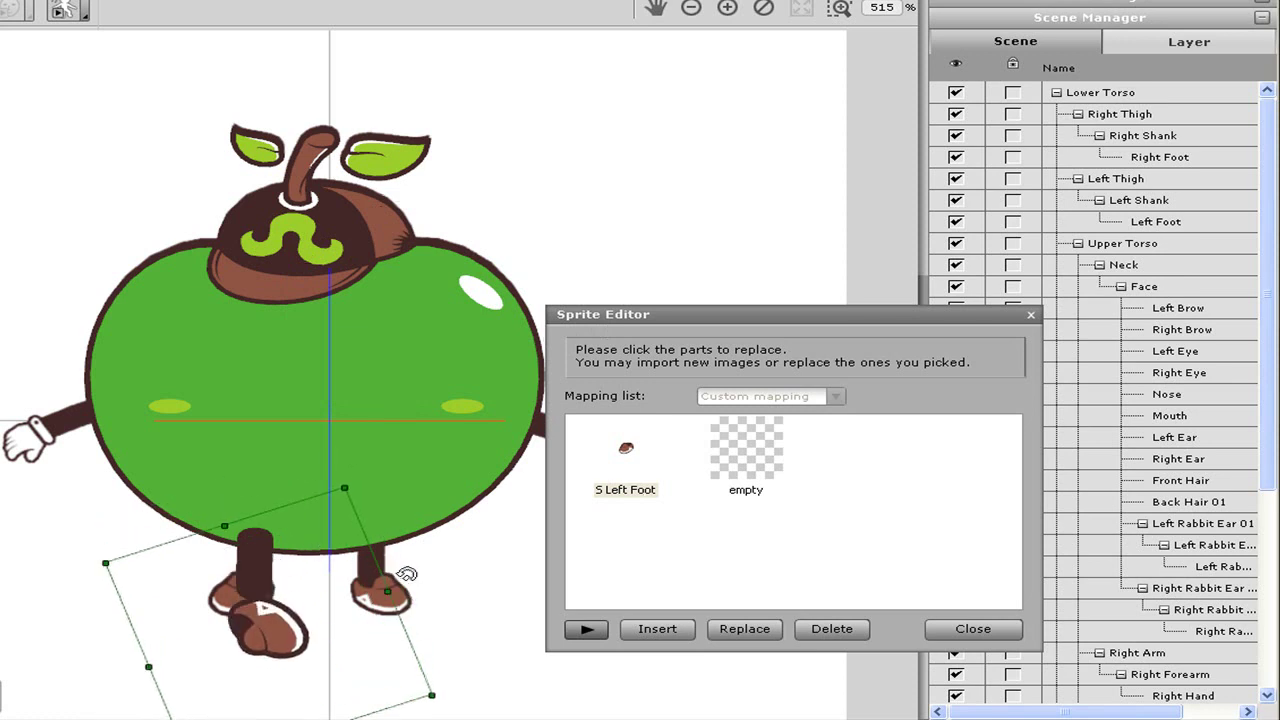
left_click_drag(405, 572, 256, 613)
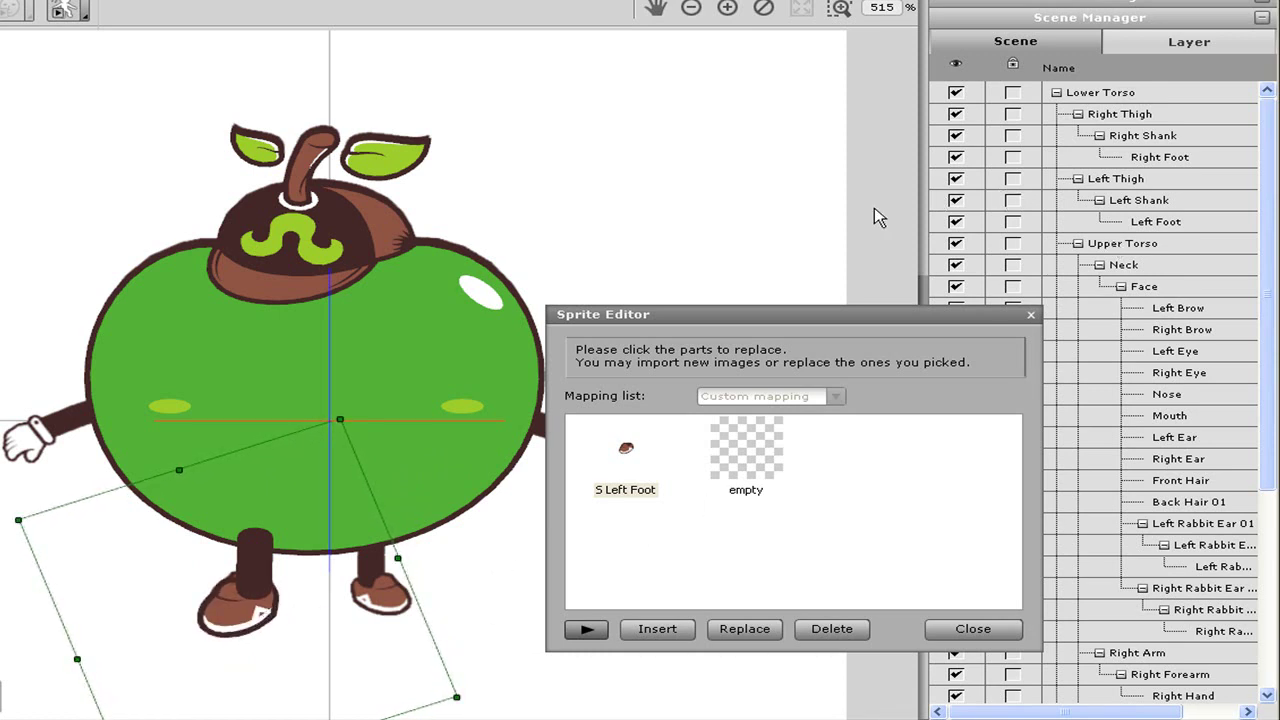
Close the Sprite Editor and delete the Blueprint layer from the layer list.
left_click(955, 628)
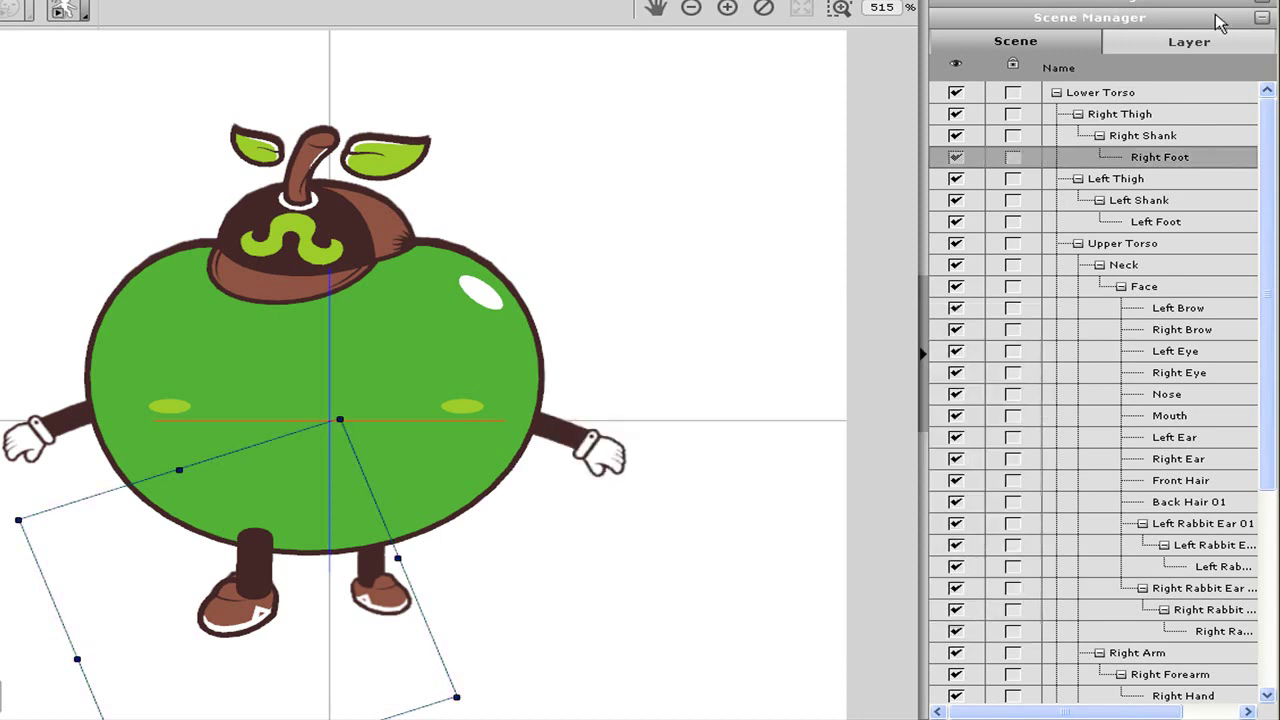
left_click(1214, 41)
left_click(1008, 171)
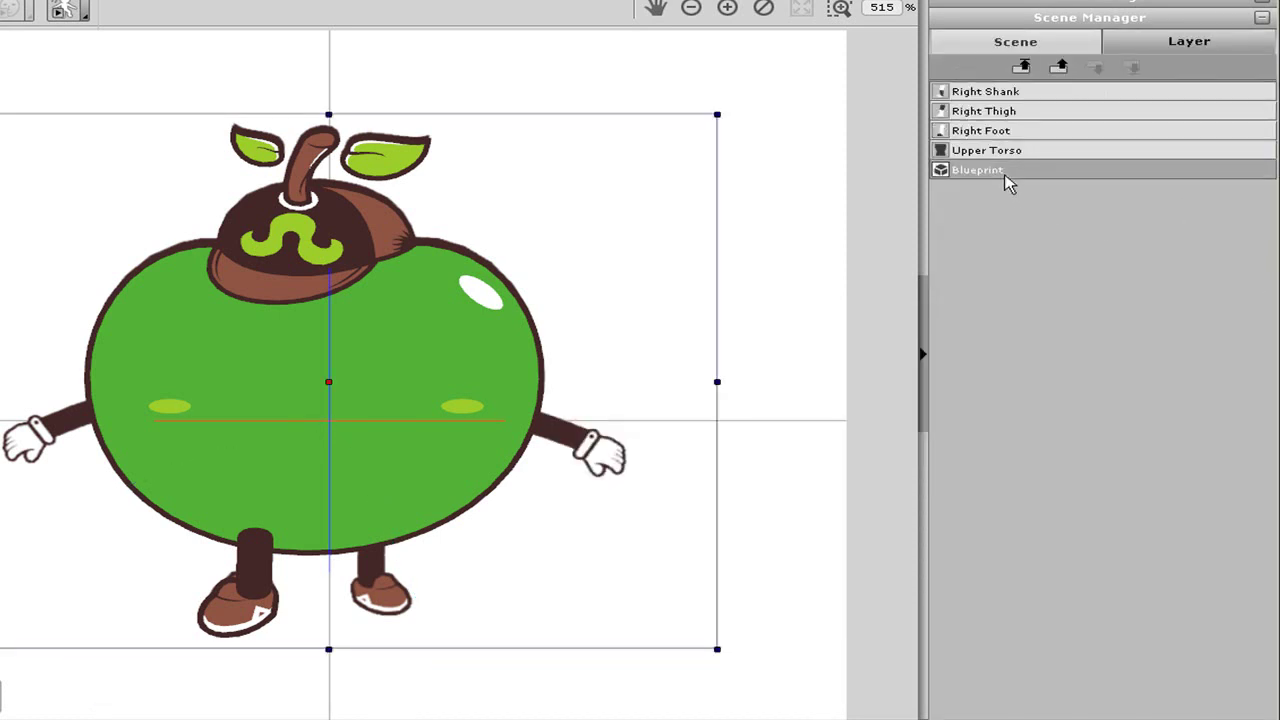
key("Delete")
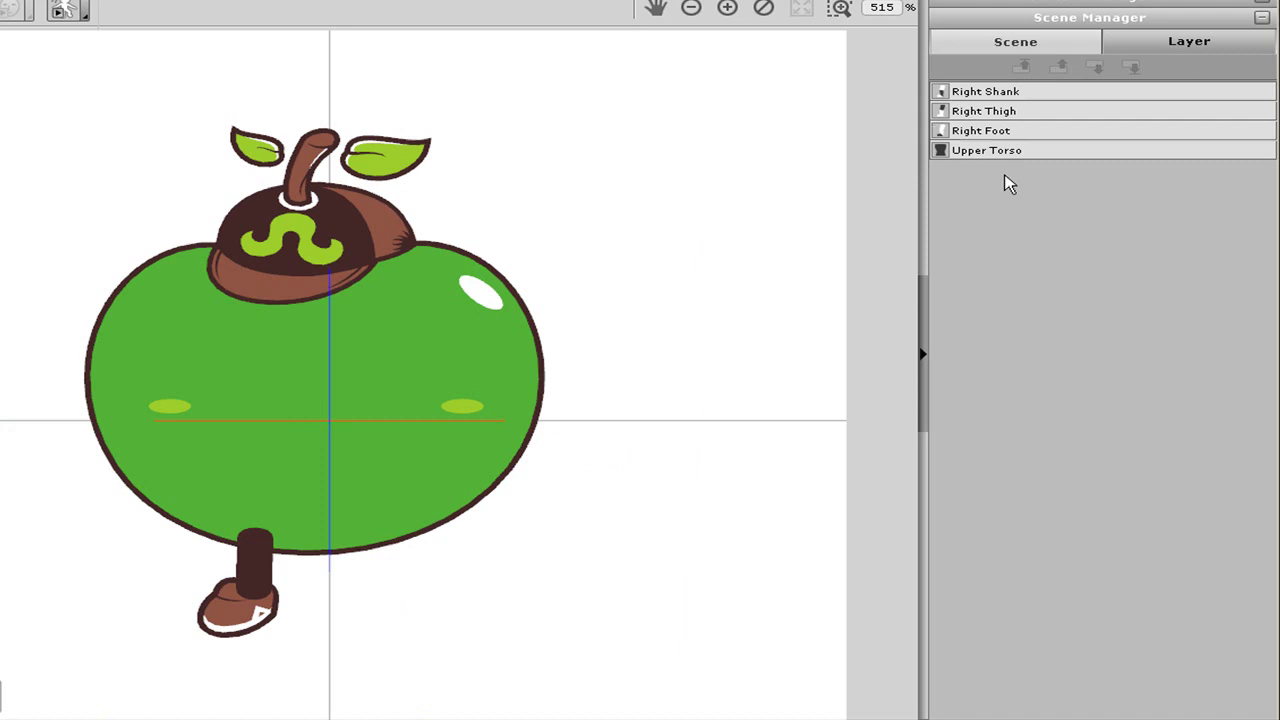